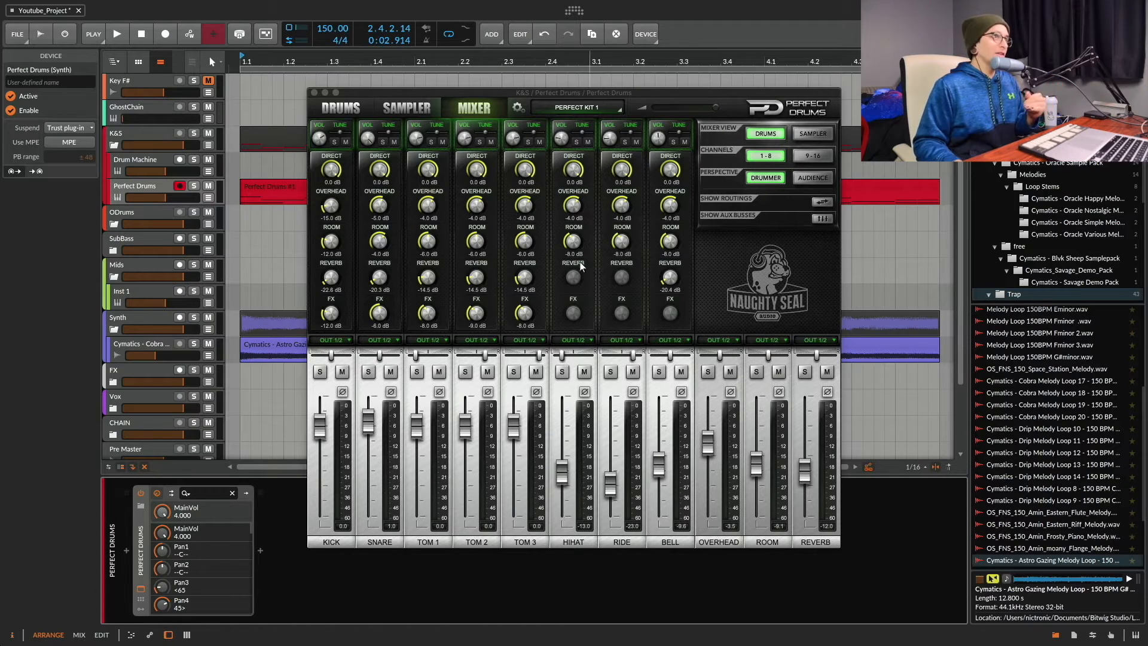
Examine the mixer's drum and sampler channels, including 9-16, and the sampler page, ending on the drum kit page
left_click(779, 136)
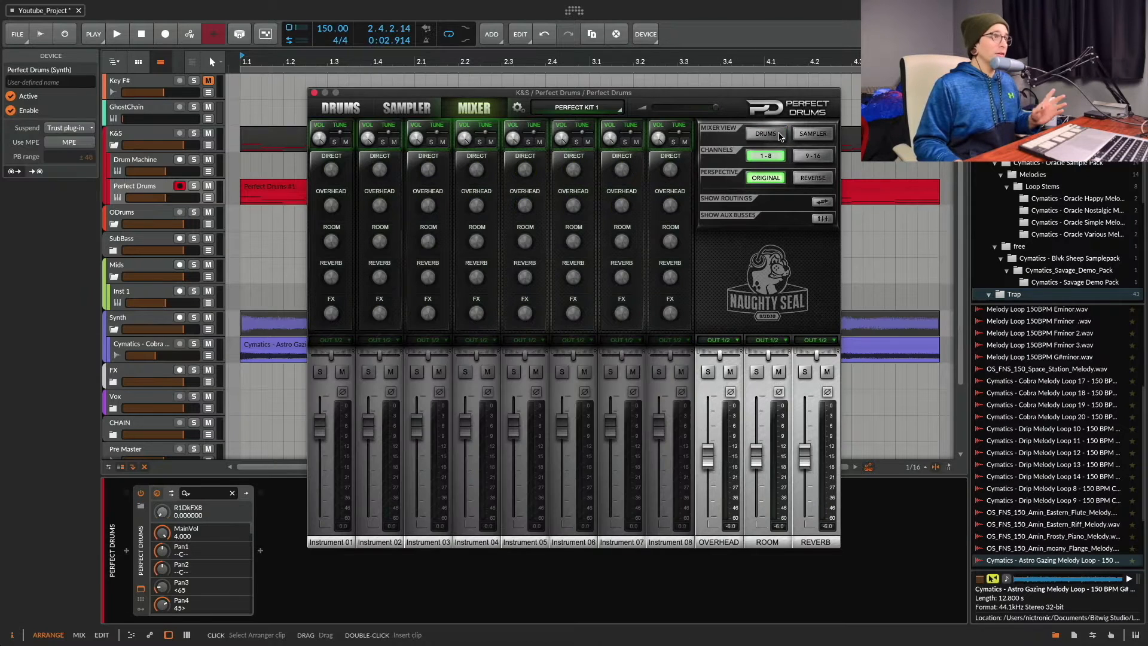
left_click(775, 137)
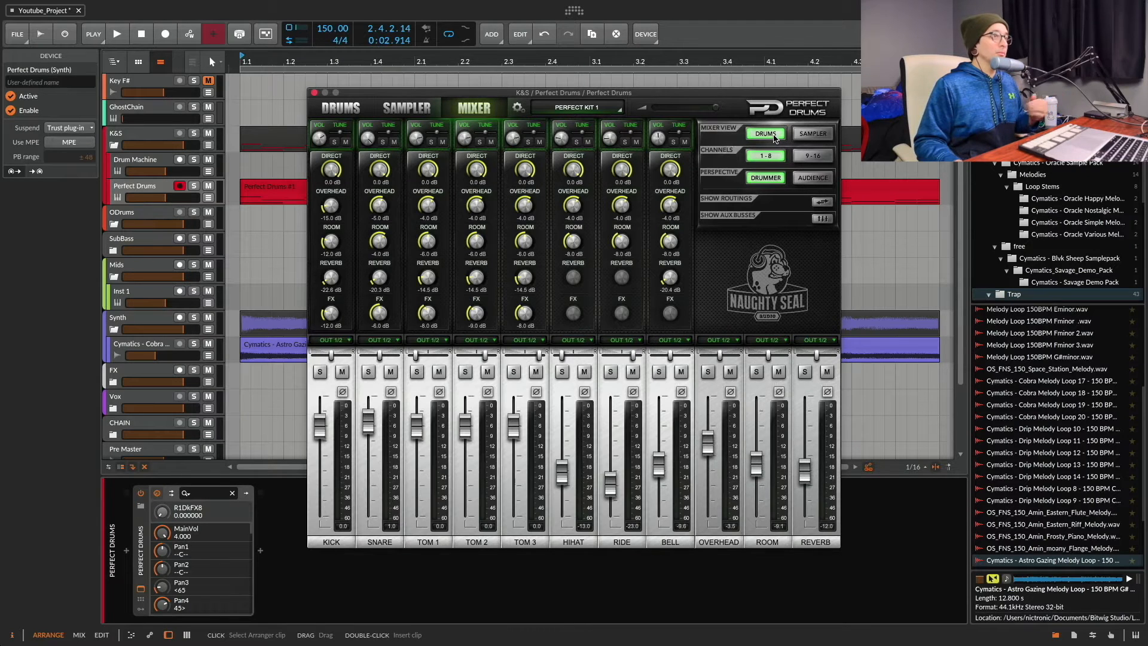
left_click(775, 157)
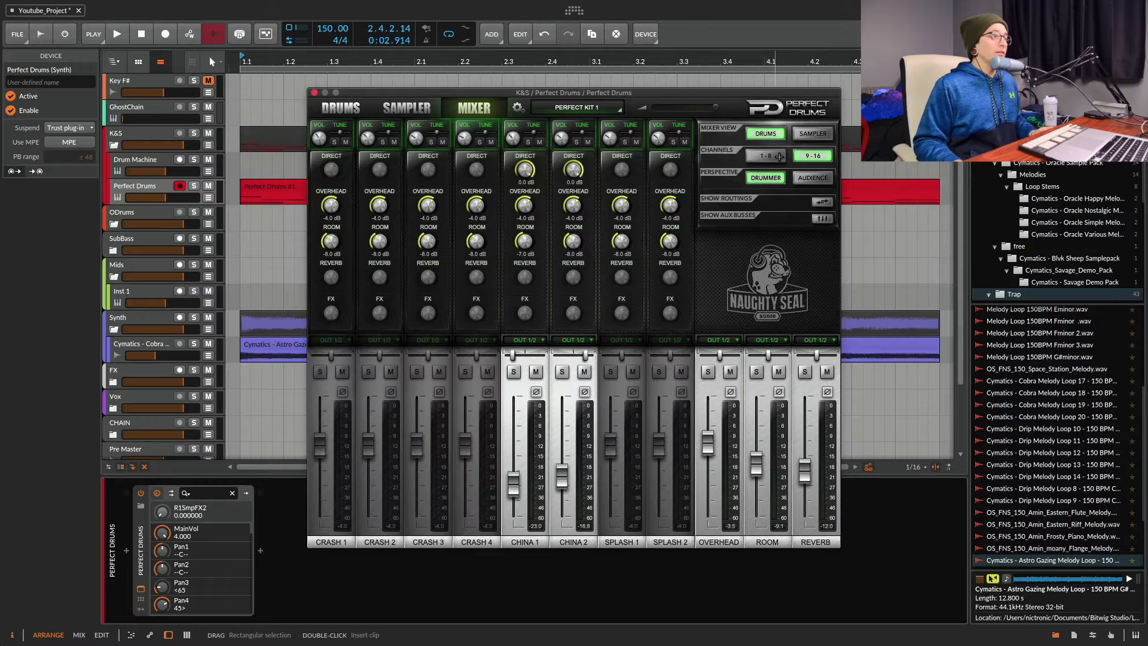
left_click(768, 158)
left_click(768, 157)
left_click(768, 157)
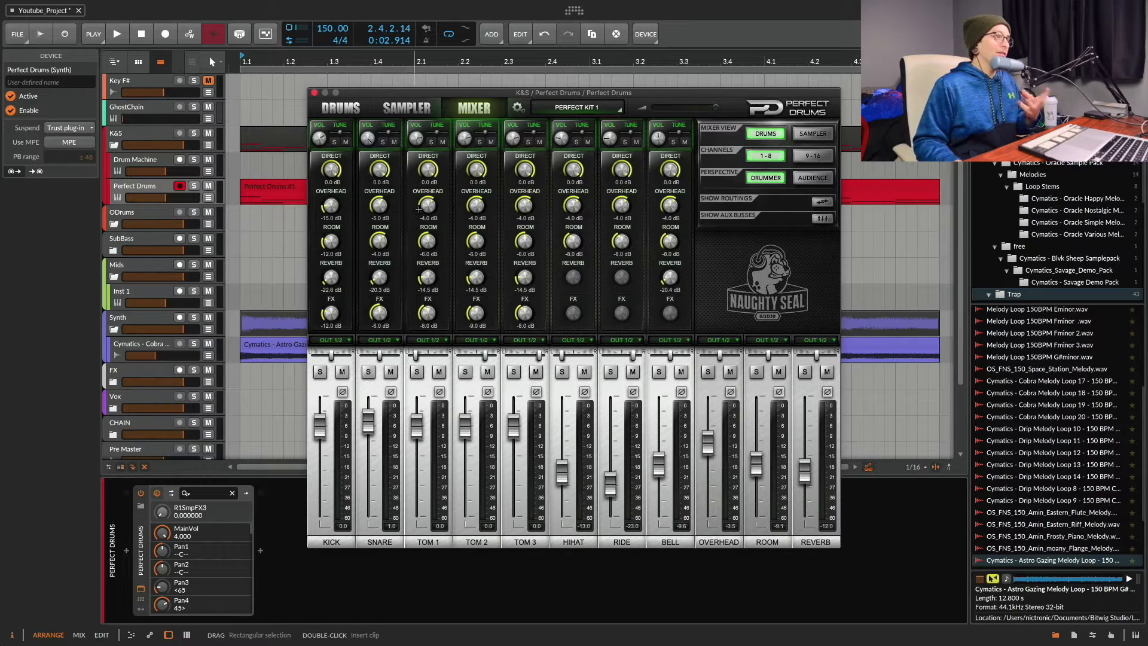
left_click(406, 108)
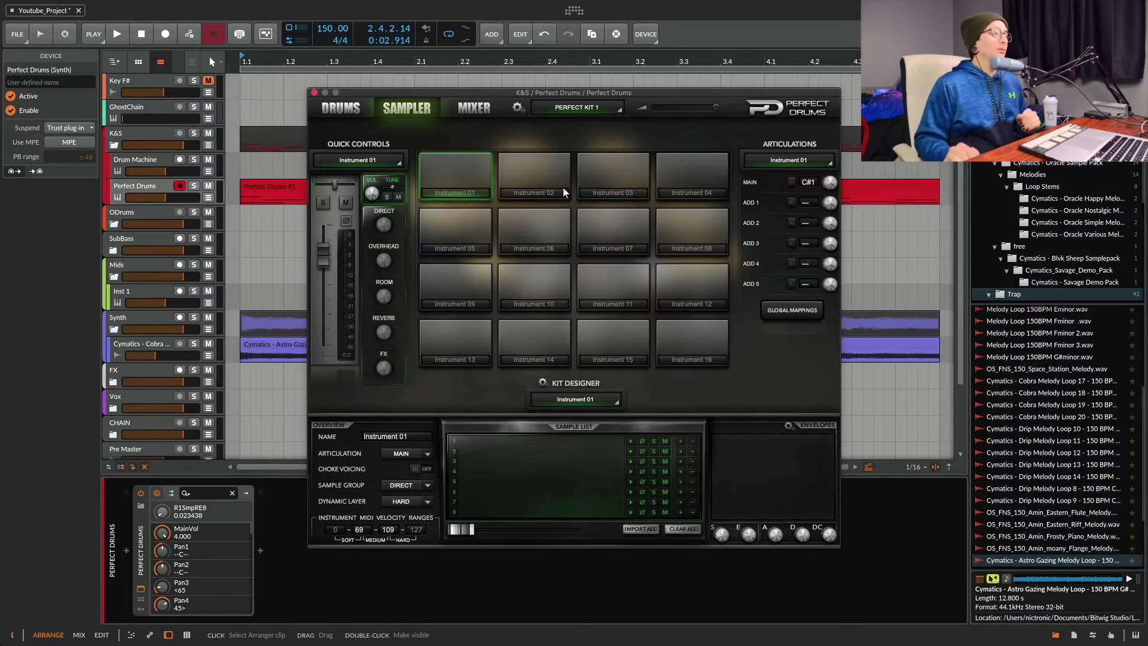
left_click(347, 111)
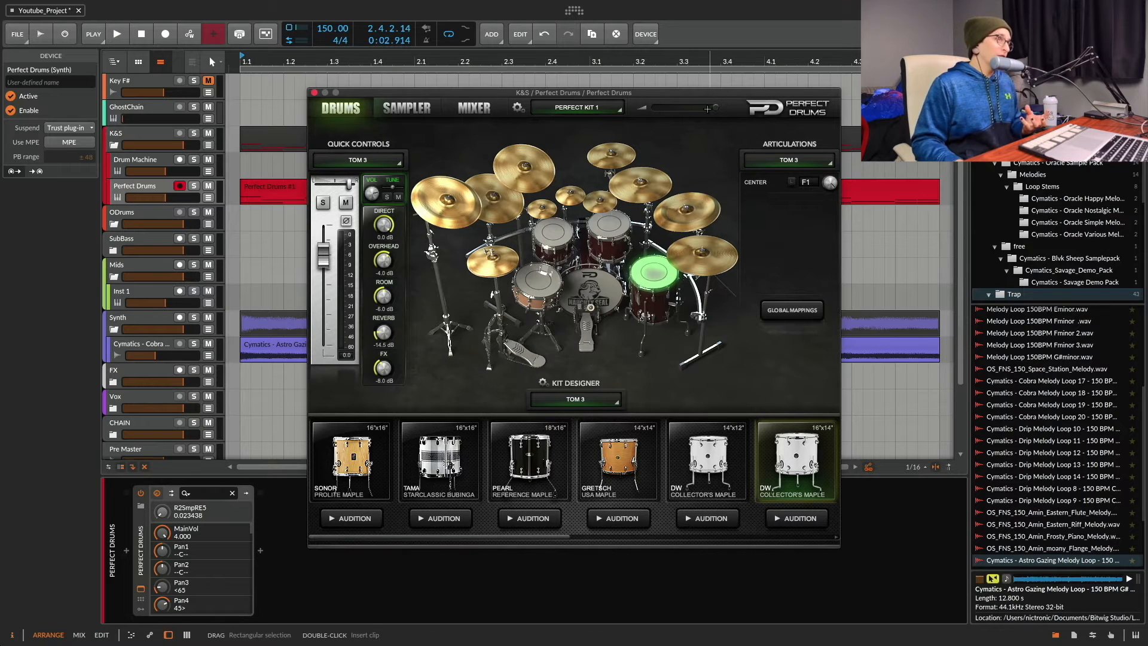
Load Perfect Kit 3 and audition its Pearl Joey Jordison Steel snare
left_click(589, 108)
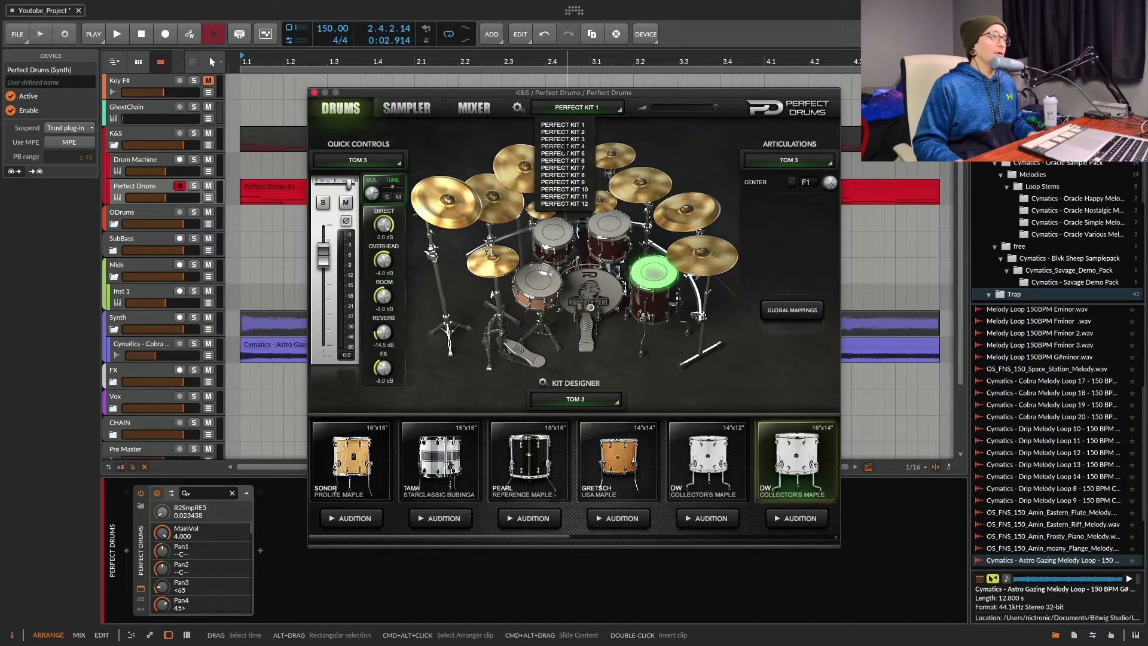
left_click(566, 140)
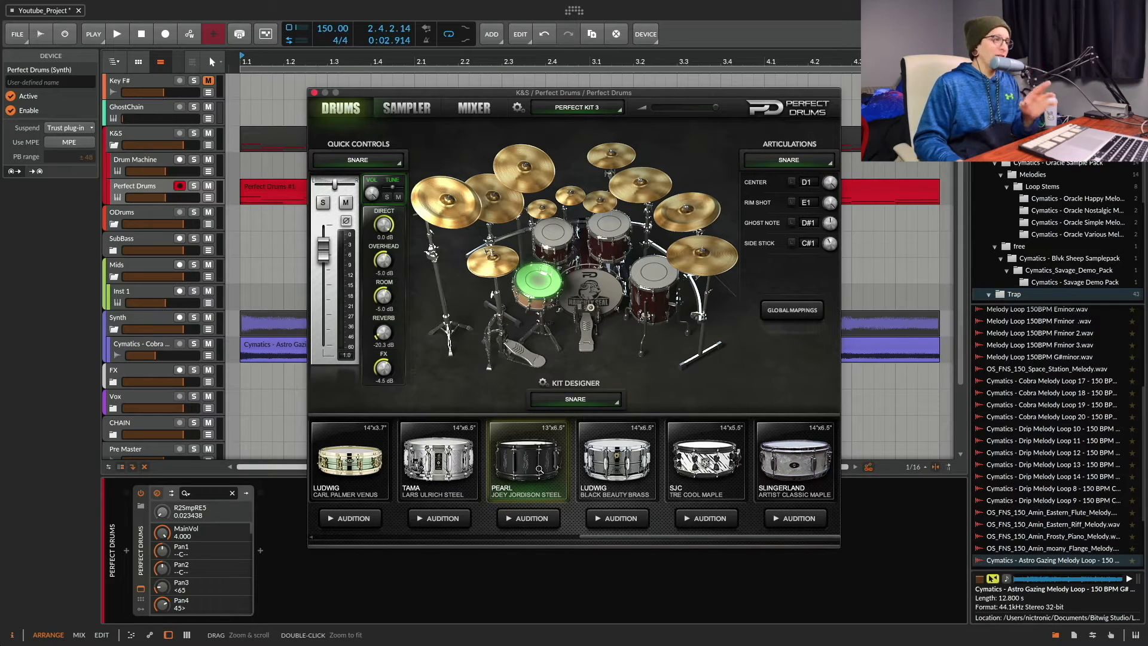
left_click(523, 518)
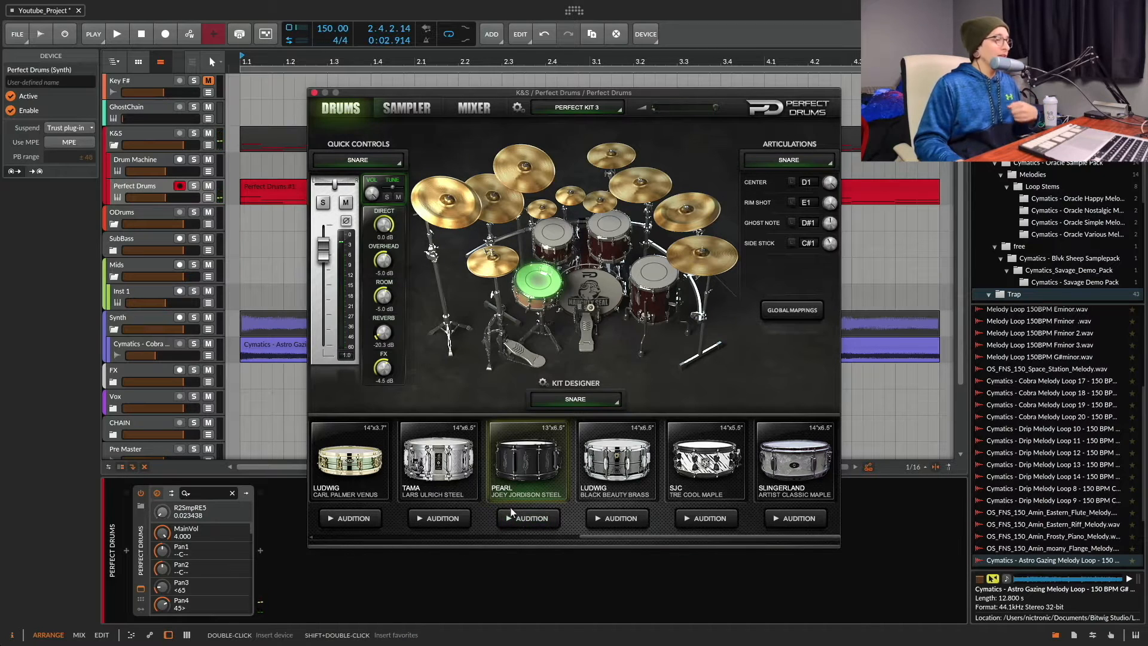
left_click(538, 279)
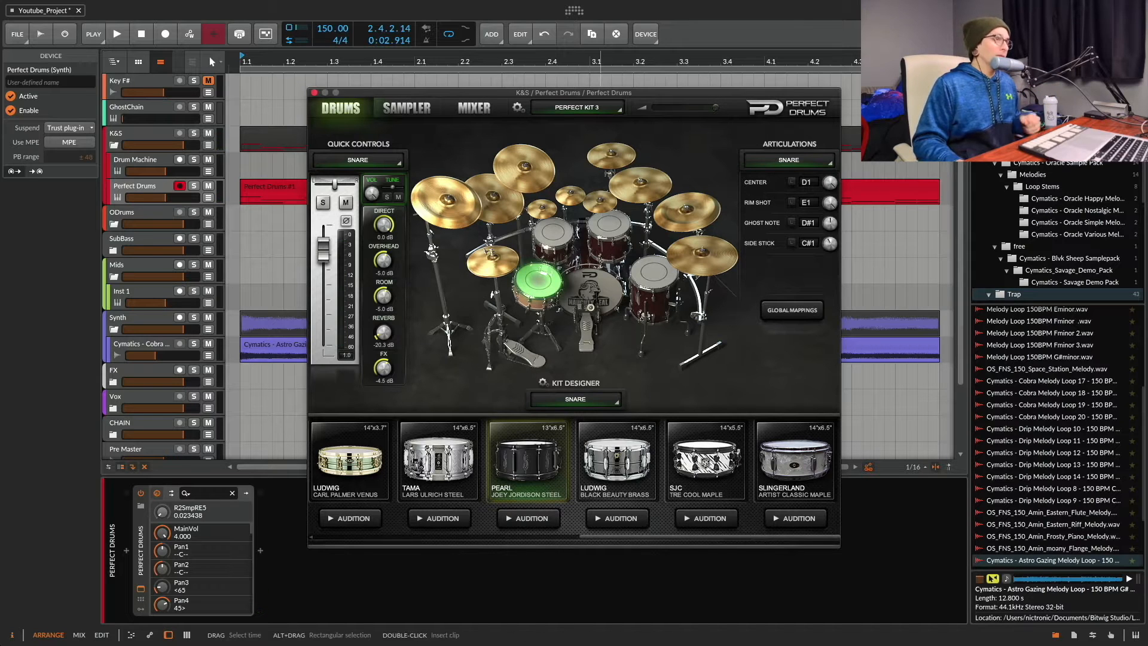
Show the kick drum options in the kit designer and audition the Woody Custom Maple and Yamaha Maple Custom kicks
left_click(586, 401)
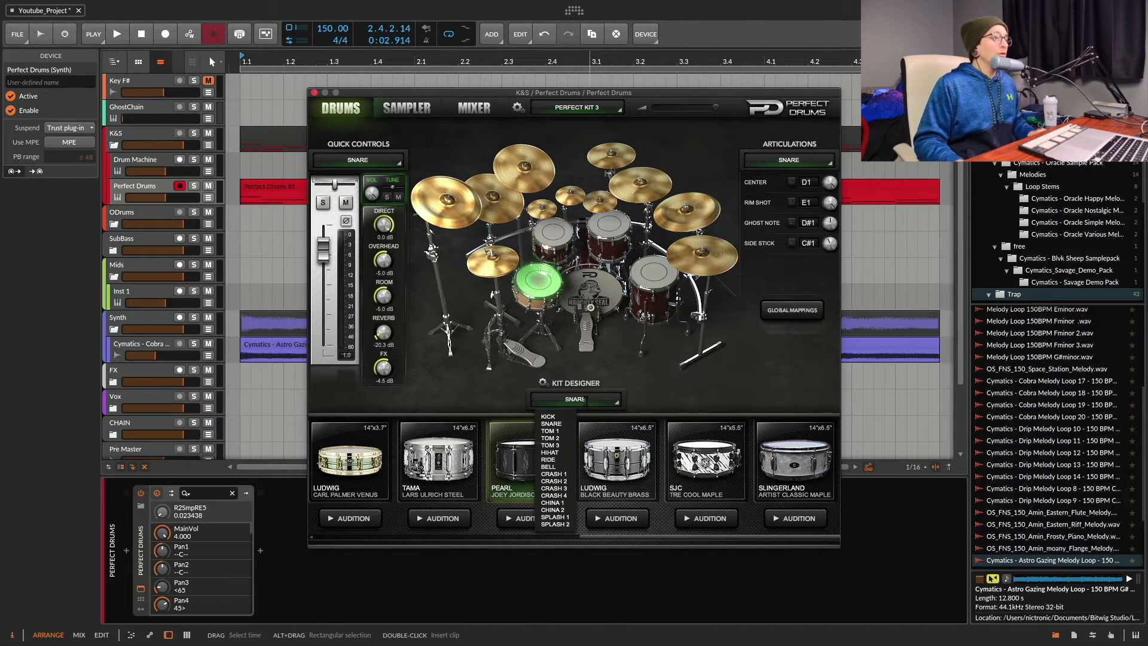
left_click(586, 401)
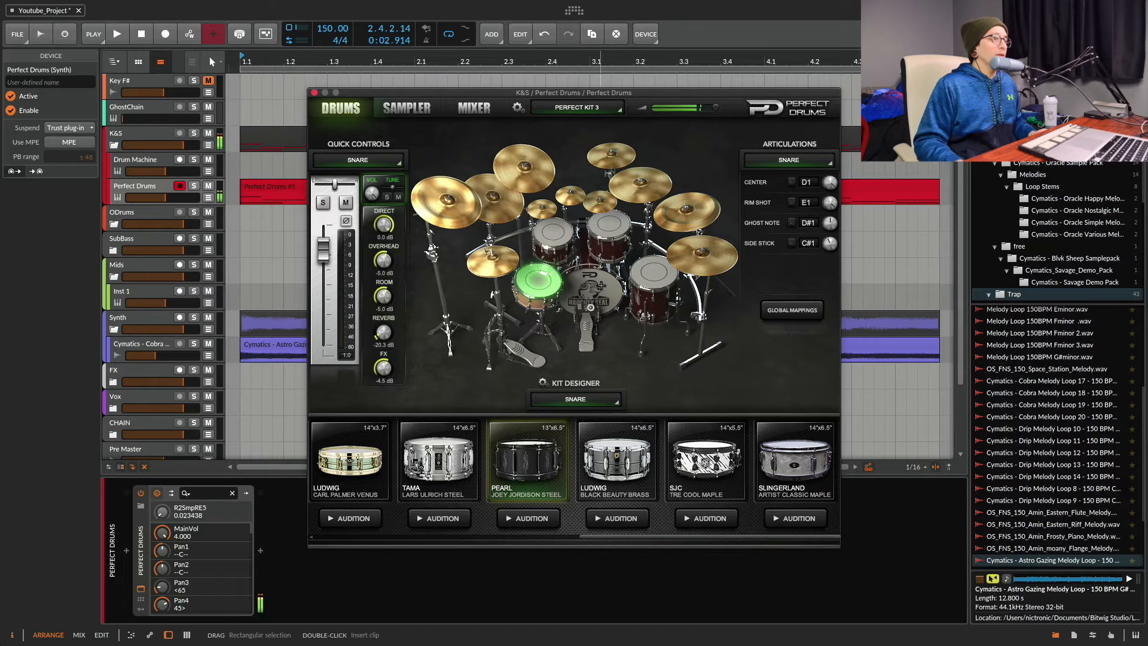
left_click(557, 400)
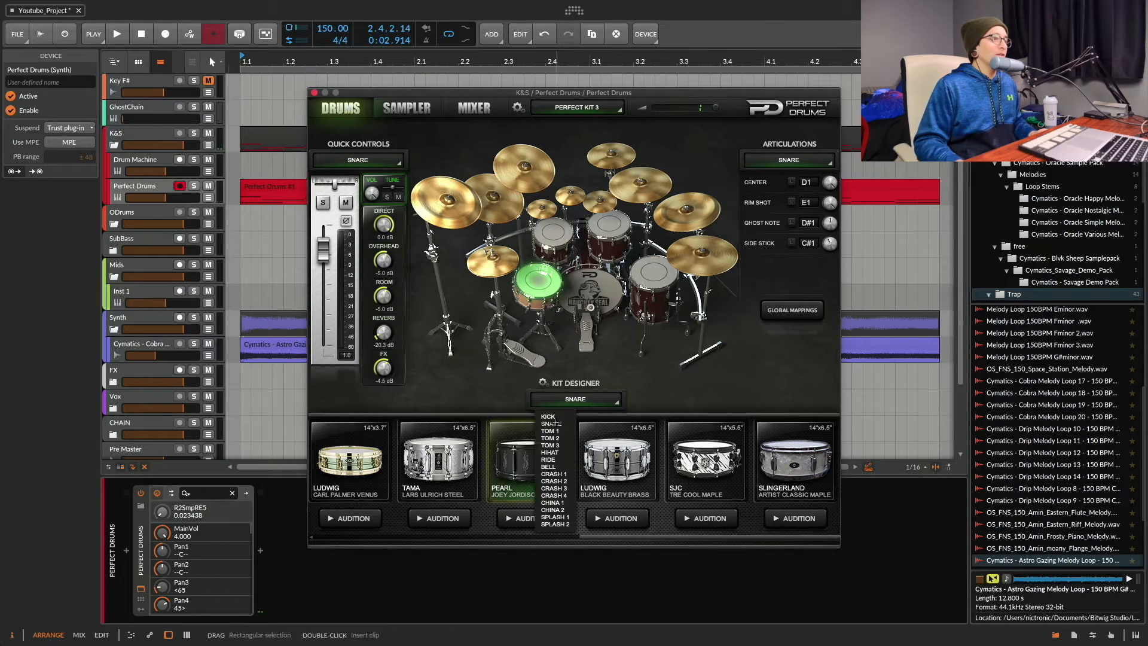
left_click(549, 416)
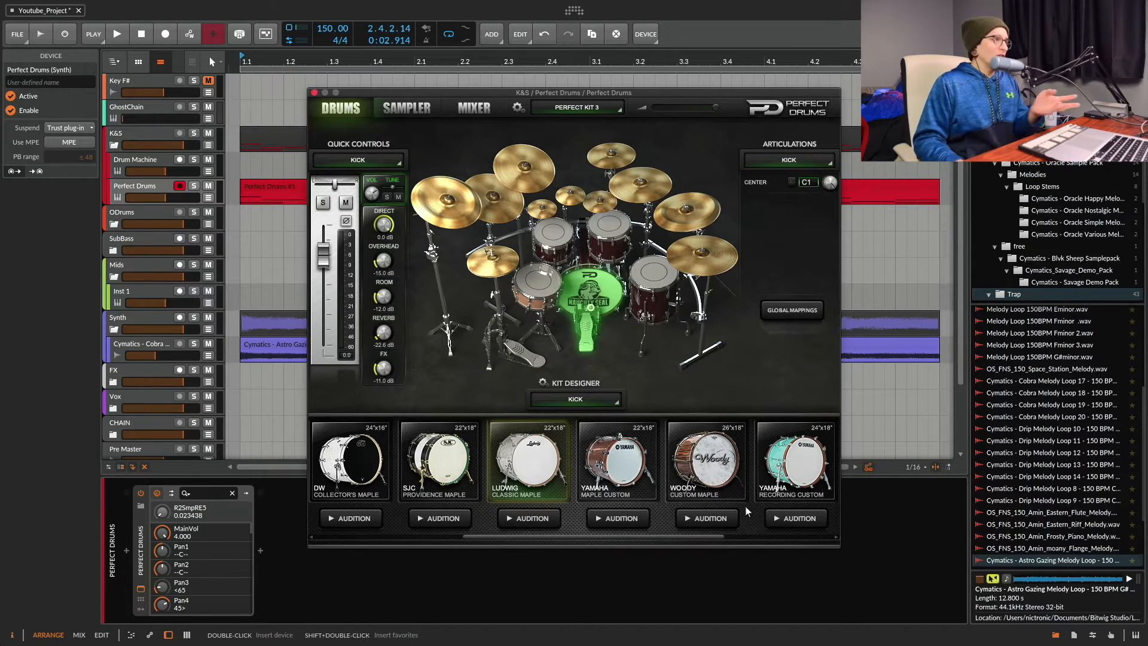
left_click(705, 521)
left_click(630, 521)
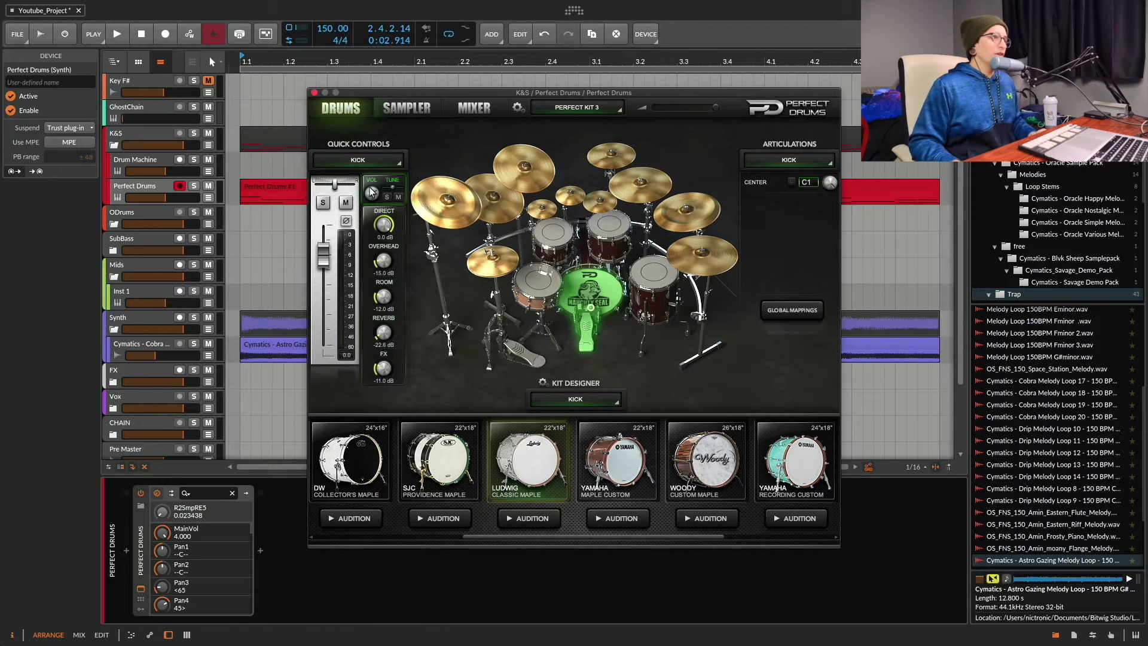
Browse the Crash 1 cymbal choices and examine the kit designer's options for saving, loading and clearing instruments and kits
left_click(575, 399)
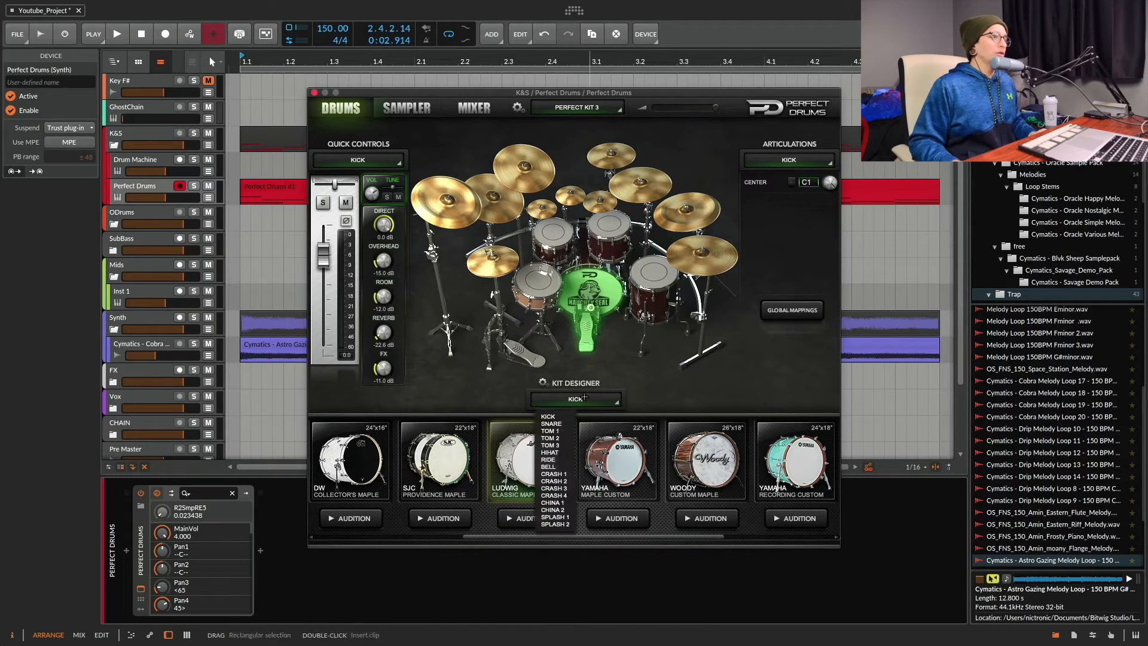
left_click(553, 473)
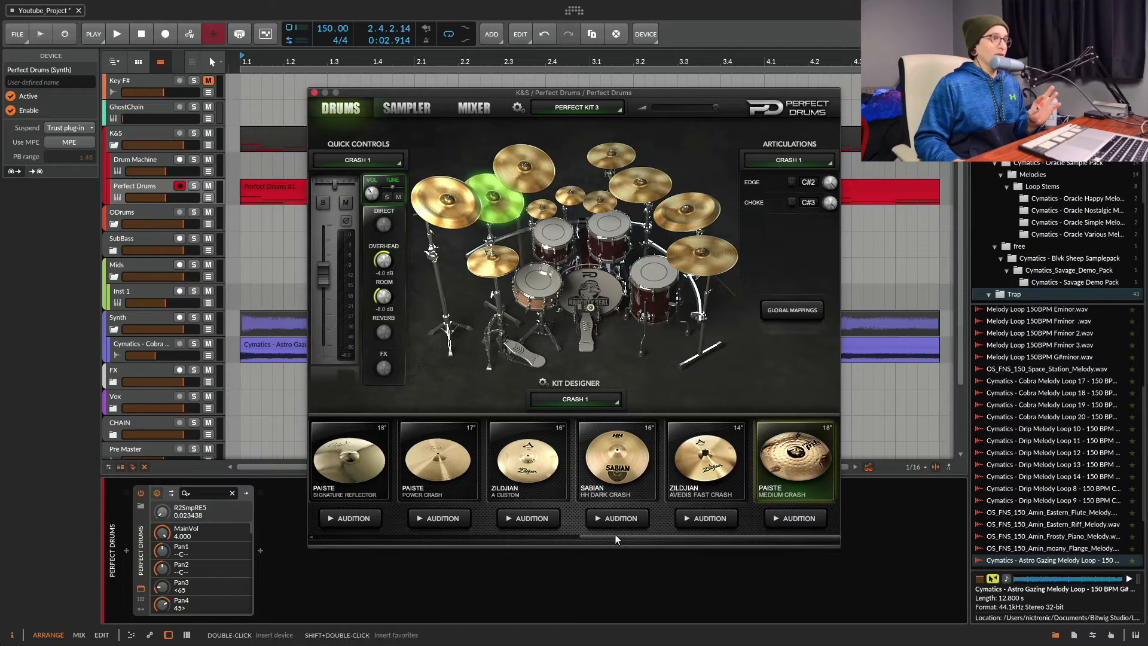
left_click_drag(604, 535, 651, 479)
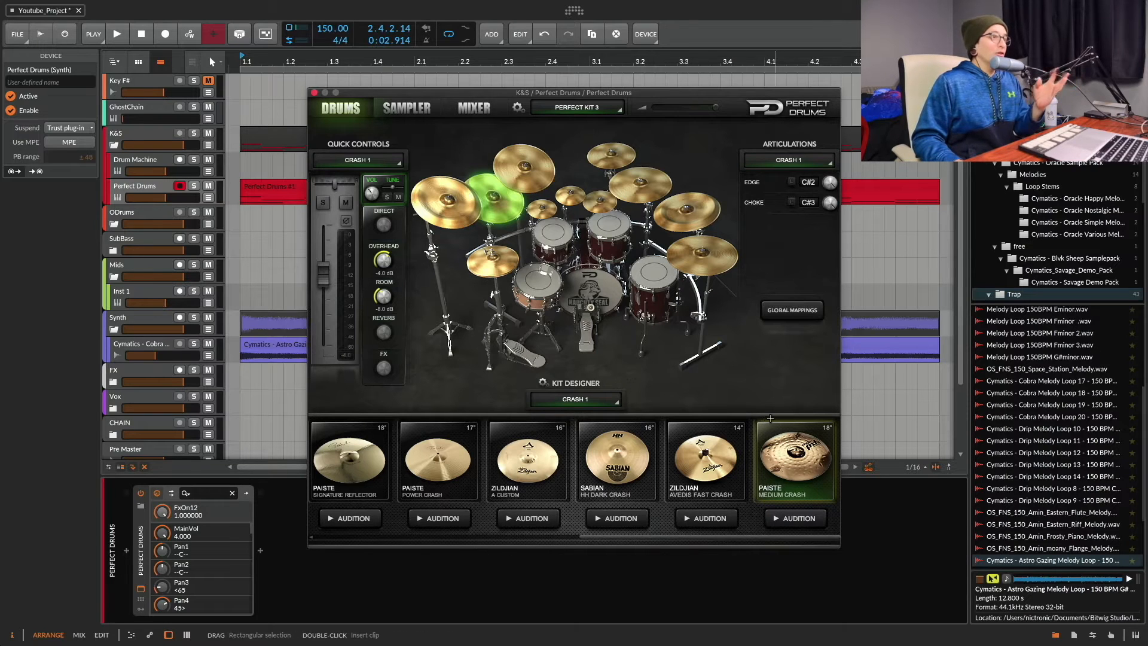
left_click(543, 382)
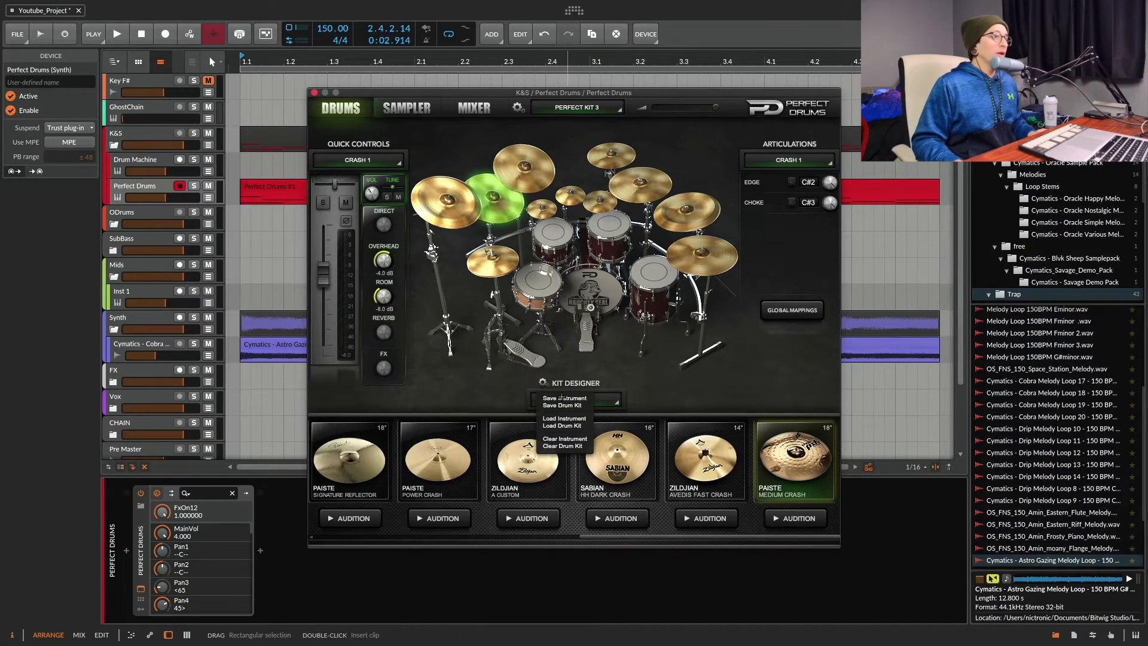
left_click(702, 392)
Open the Perfect Drums #1 clip in the note editor and play it with the Perfect Drums track soloed
left_click(314, 92)
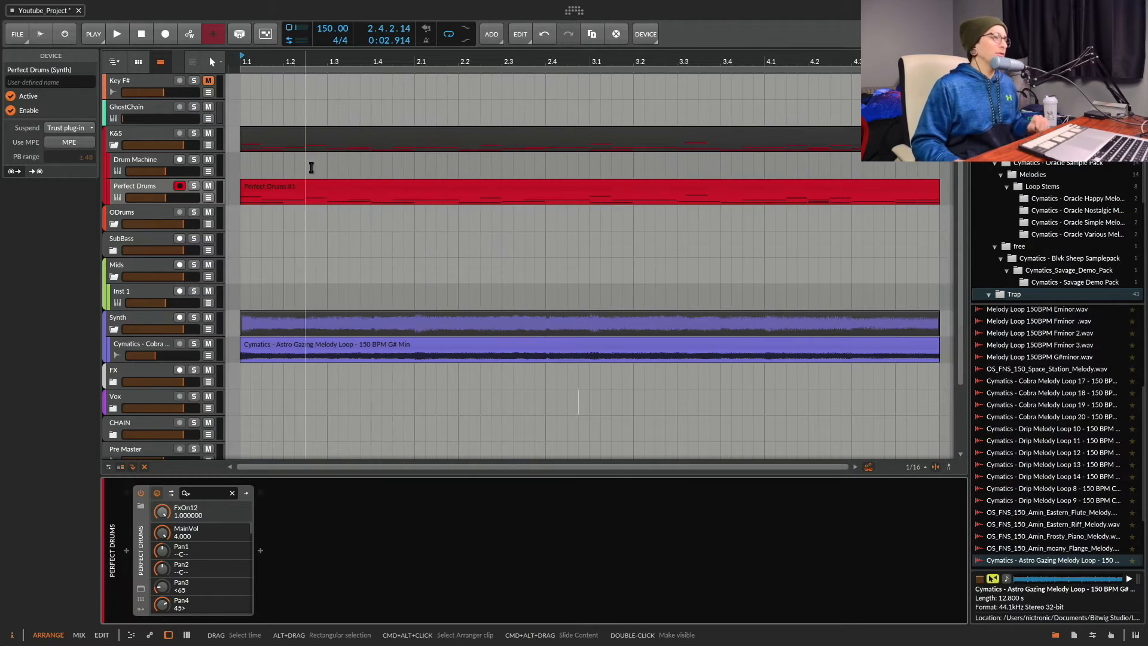
double_click(382, 197)
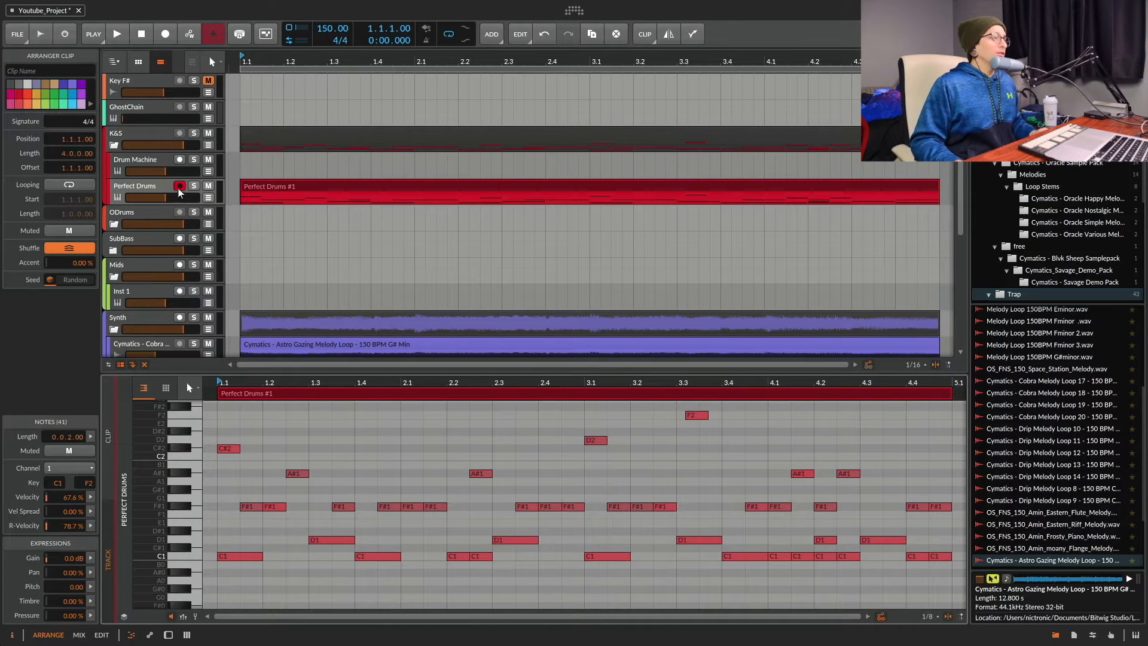
left_click(194, 185)
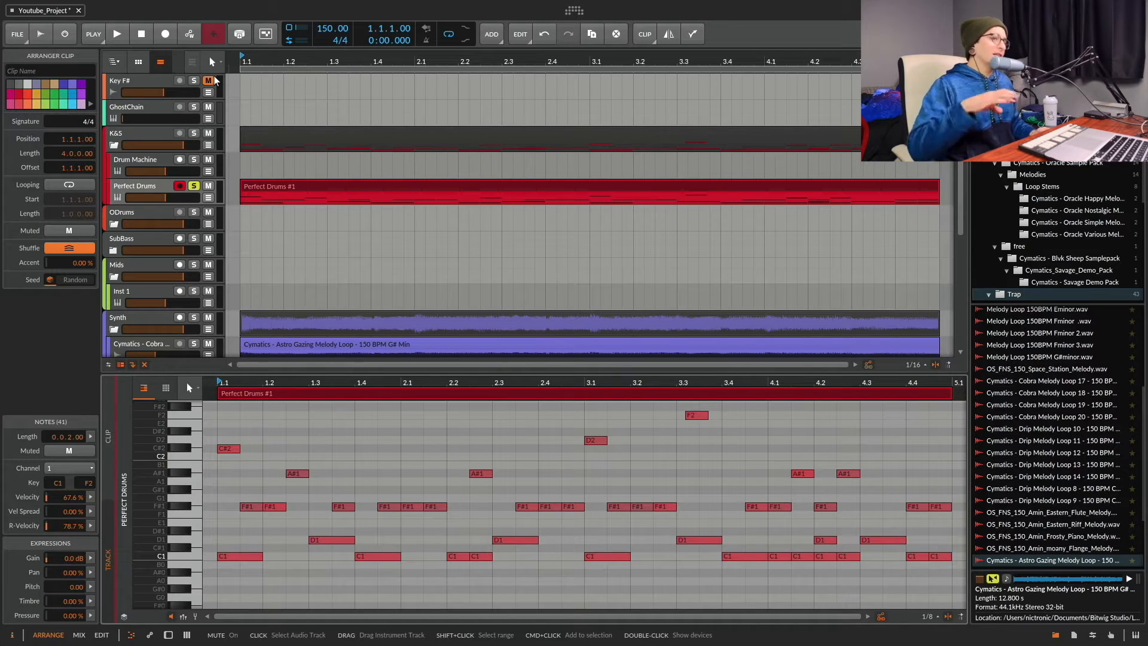
key("space")
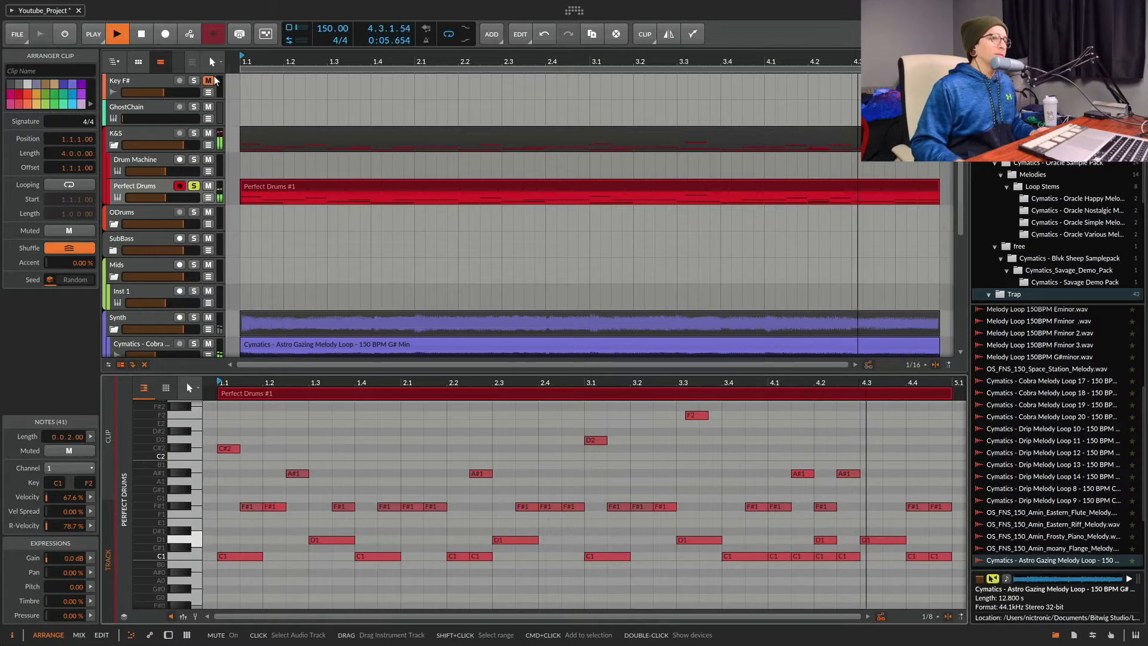
key("space")
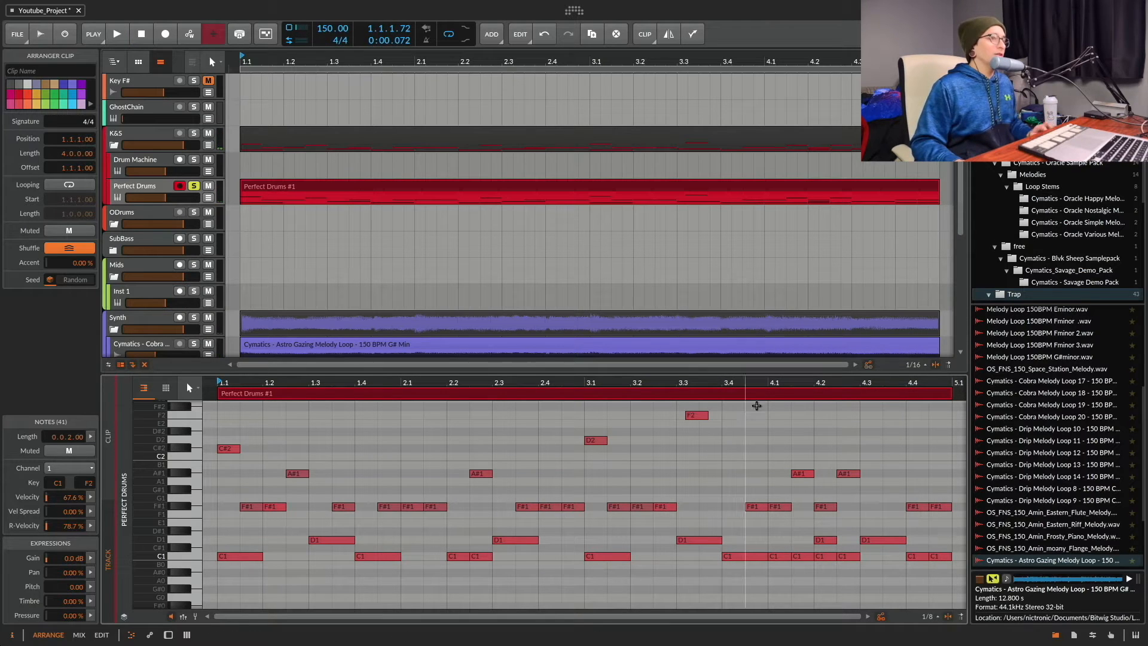
Randomize the velocities of the notes from F#1 upward in the drum clip using the velocity histogram's Chaos control
left_click_drag(769, 383, 769, 423)
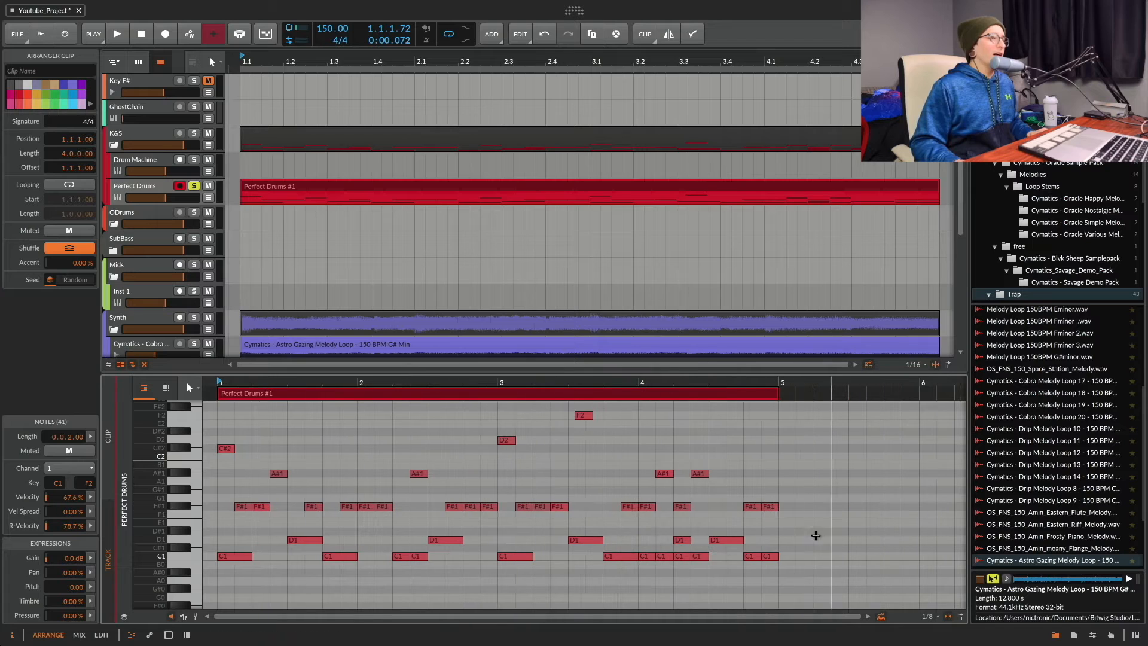
left_click(185, 506)
left_click(187, 473)
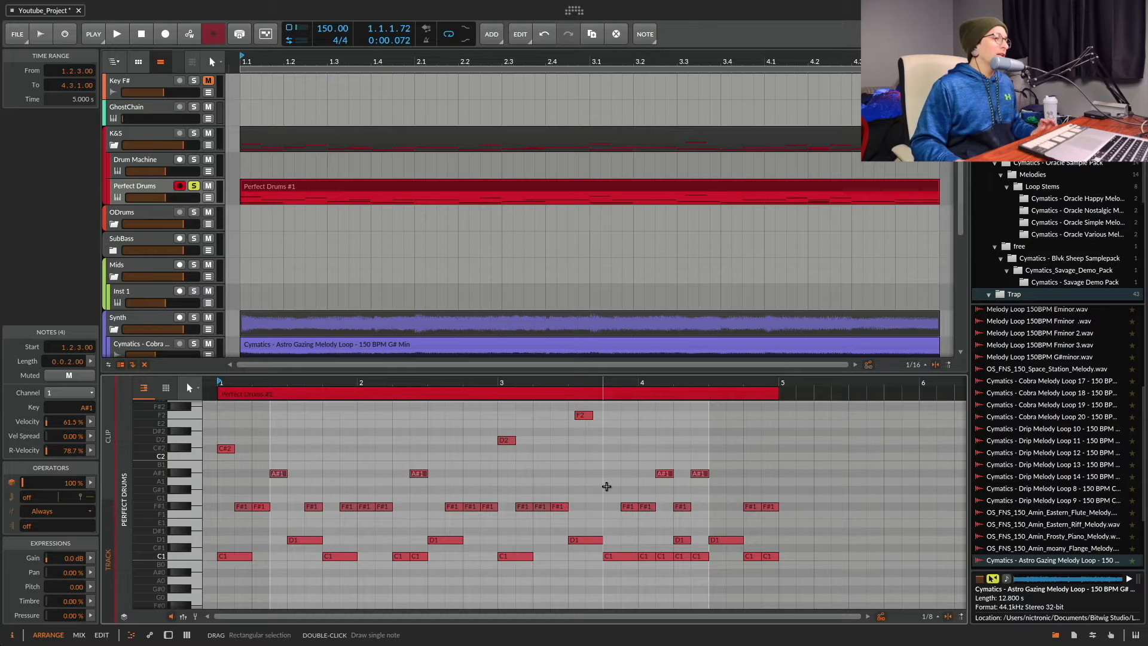
left_click_drag(792, 512, 206, 411)
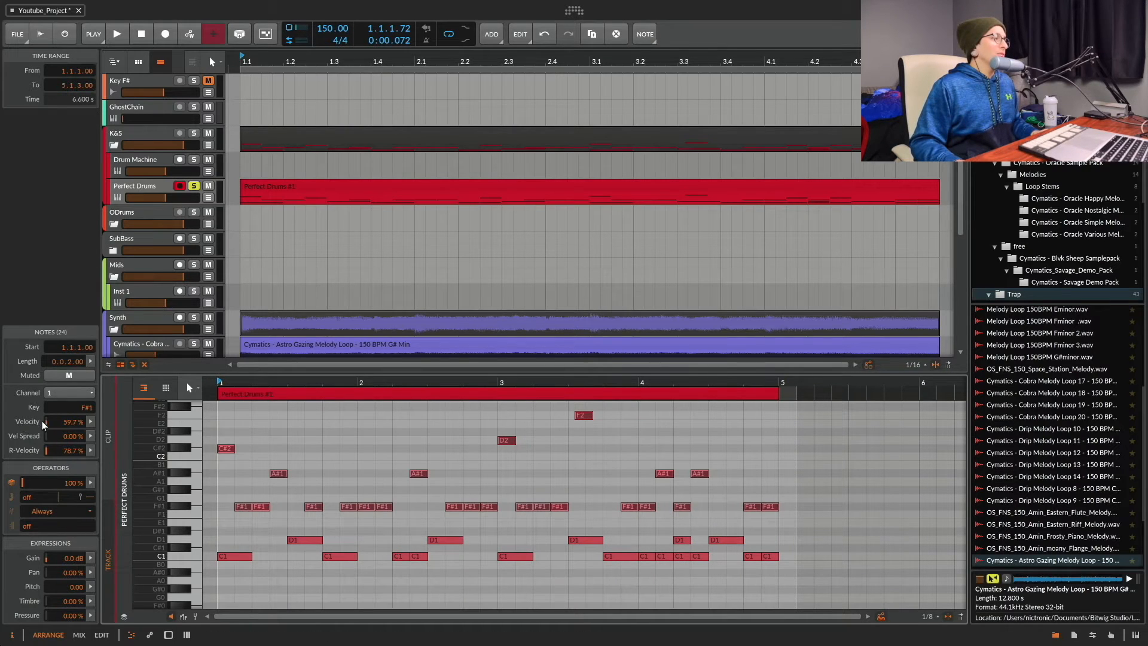
left_click(90, 422)
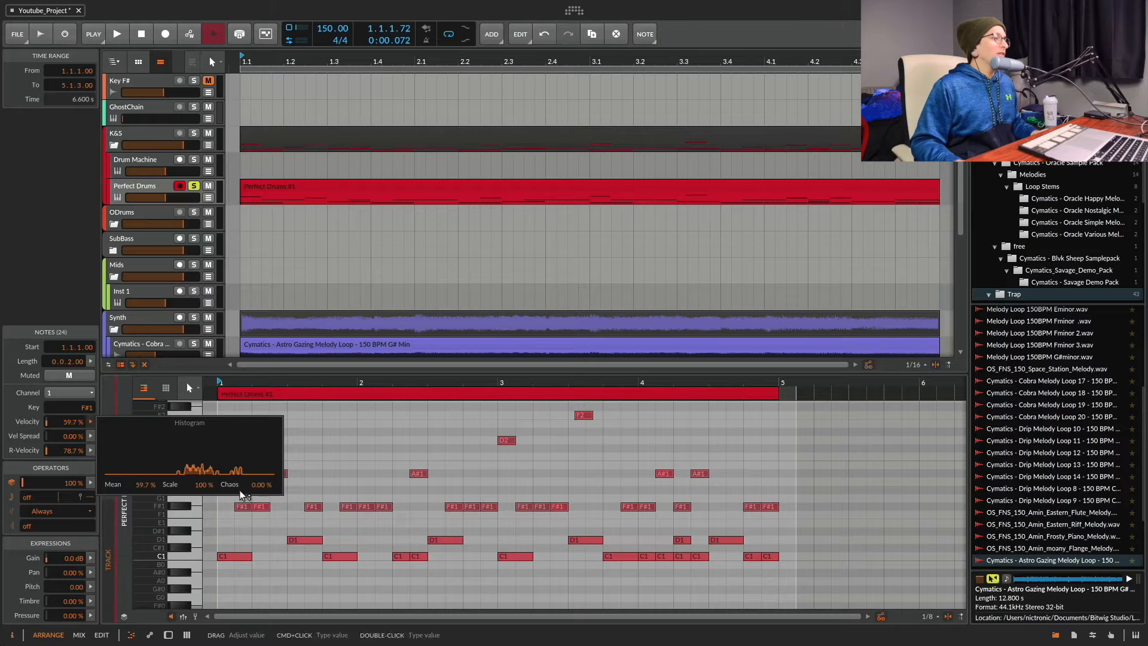
left_click_drag(228, 490, 228, 466)
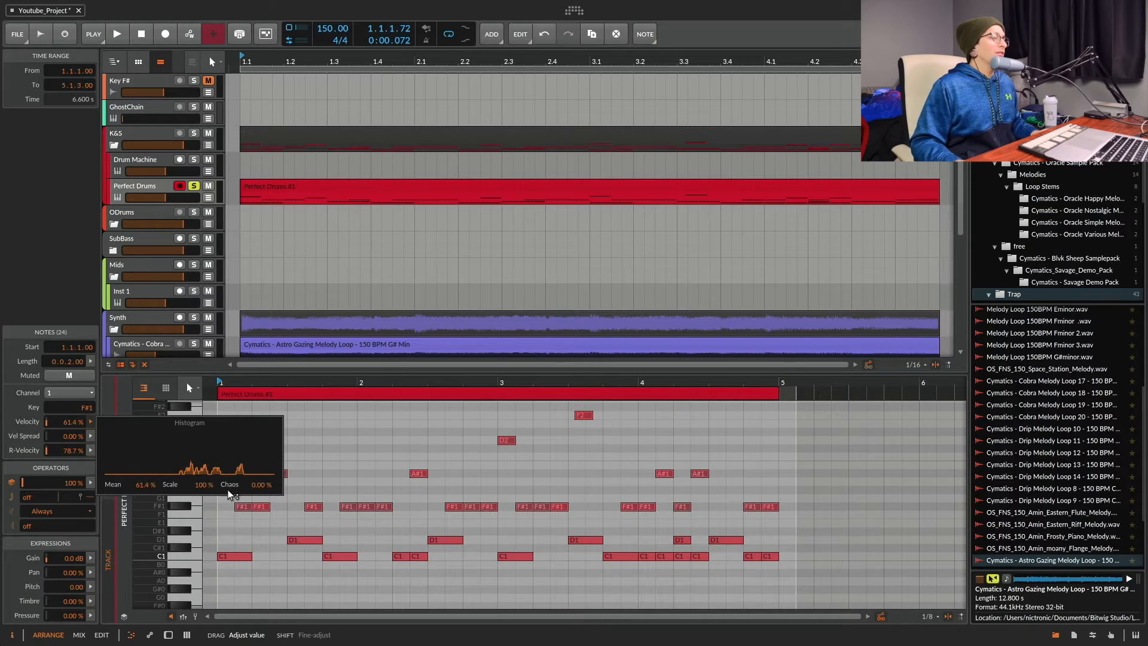
left_click(353, 452)
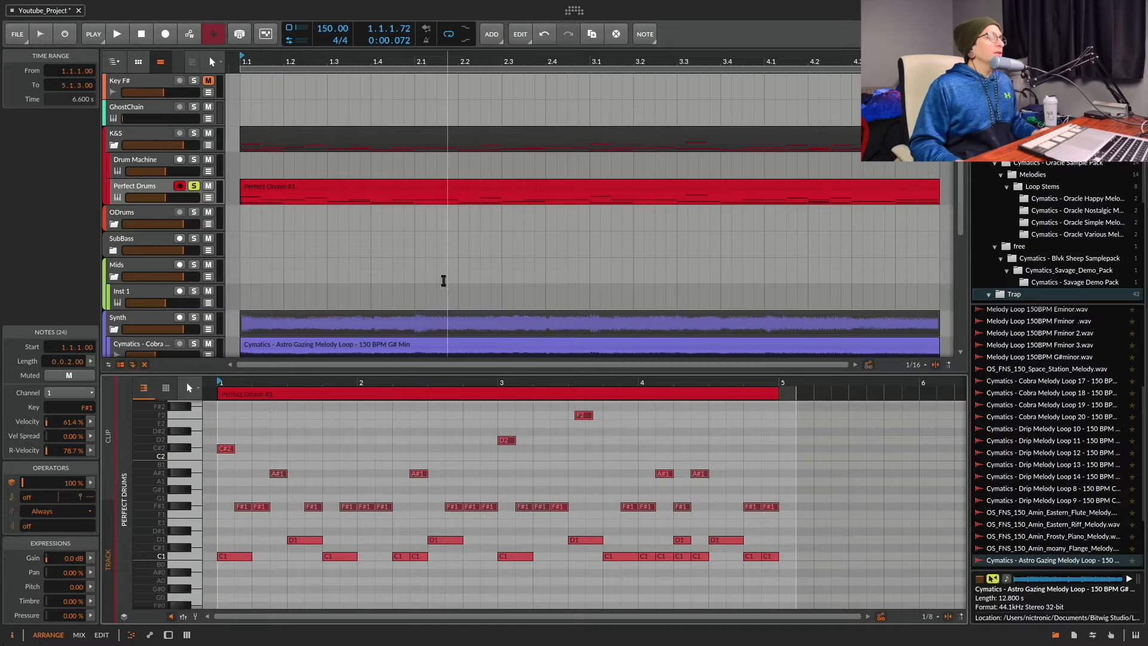
Mute every note above C1 in the Perfect Drums clip so that only the kick plays
left_click_drag(393, 61, 393, 82)
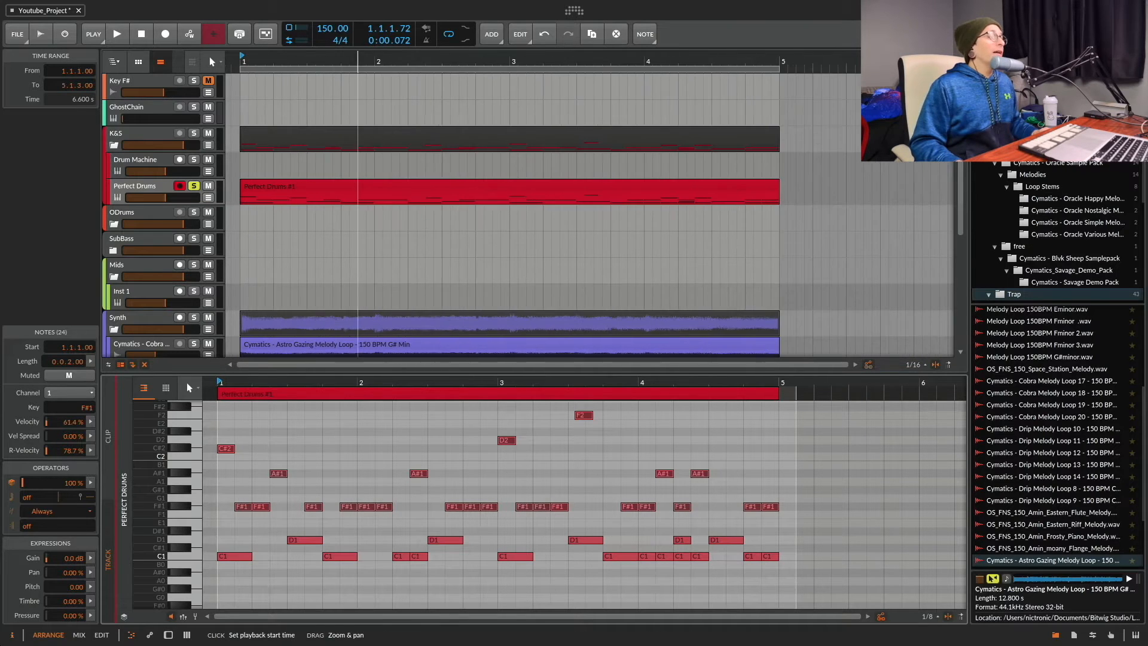
left_click(391, 192)
left_click_drag(219, 540, 799, 432)
scroll(810, 466, "down", 1)
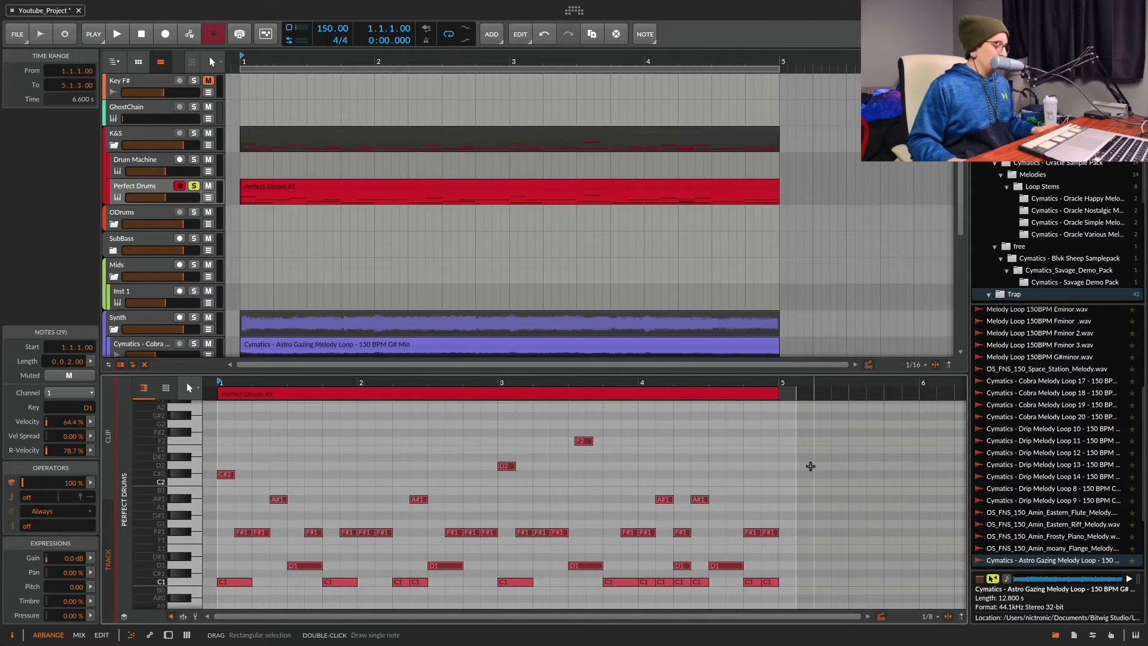
key("m")
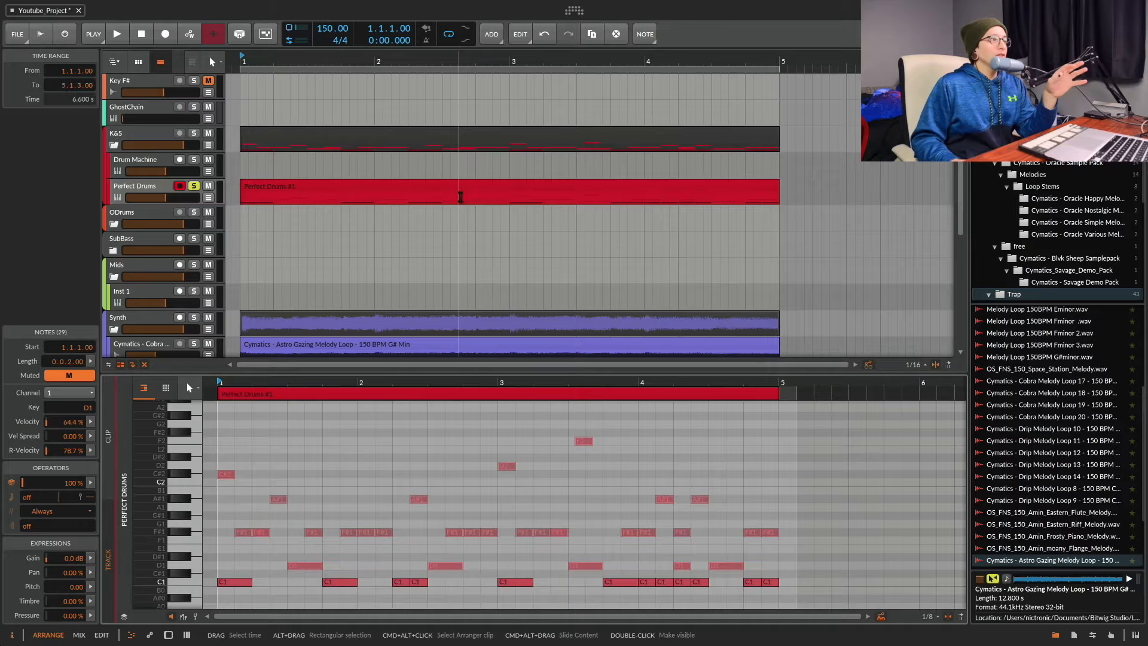
Bounce the Perfect Drums clip to a new audio track with the Perfect Drums source at 24-bit
left_click(463, 192)
right_click(465, 194)
left_click(494, 450)
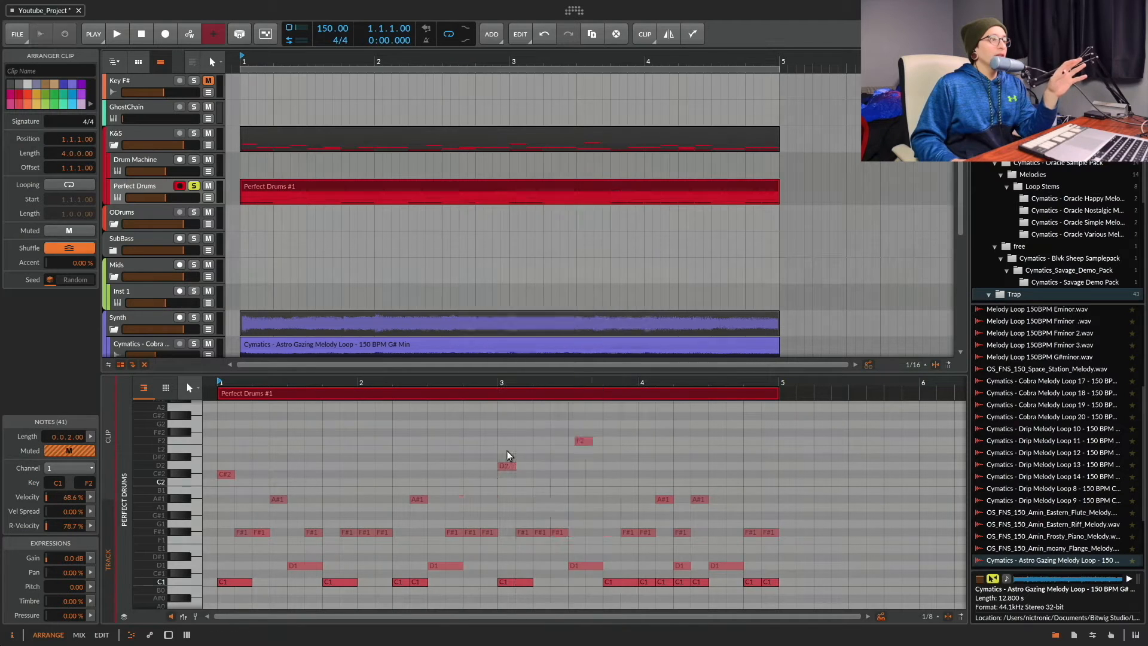
left_click(622, 284)
left_click(575, 316)
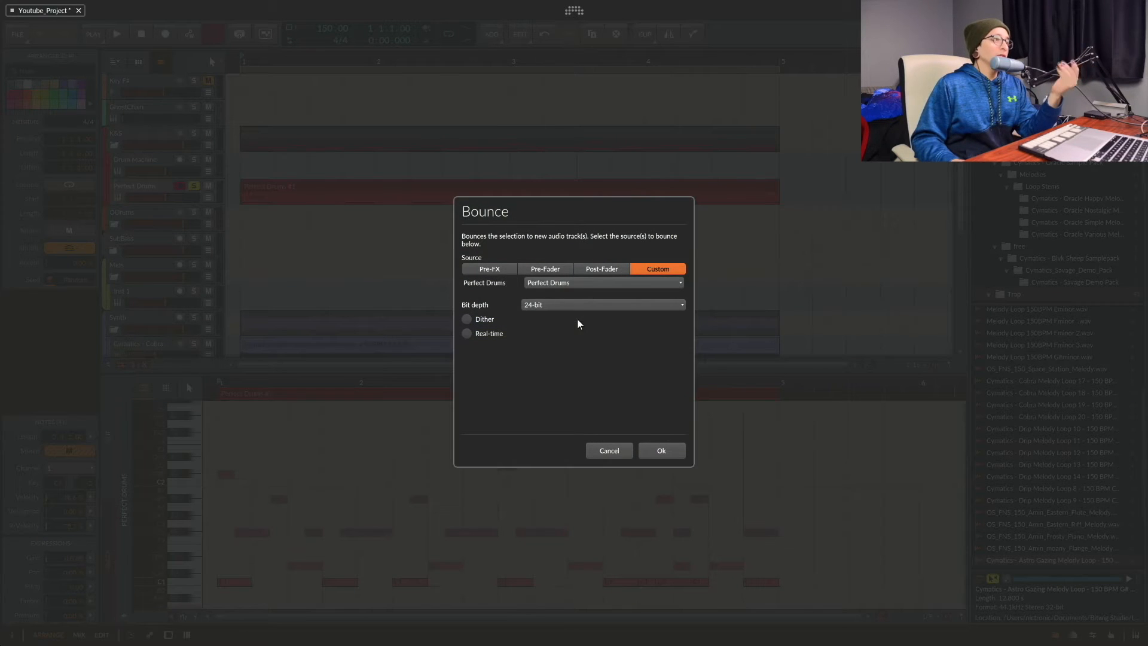
left_click(660, 450)
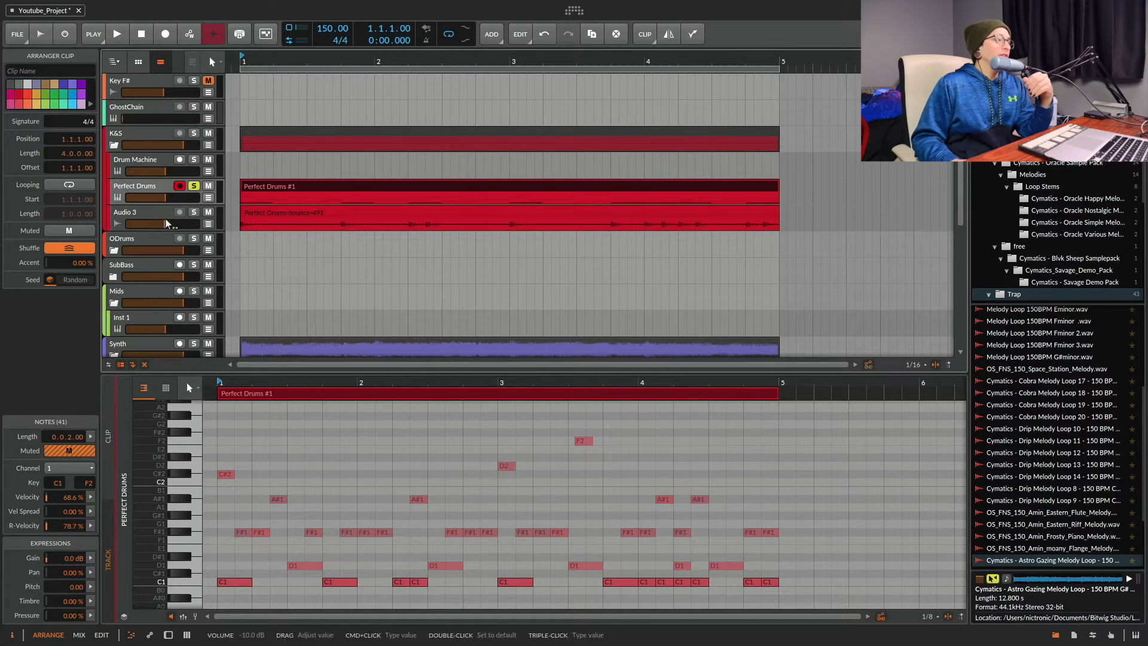
Solo the newly bounced audio track and rename it Kick
left_click(196, 213)
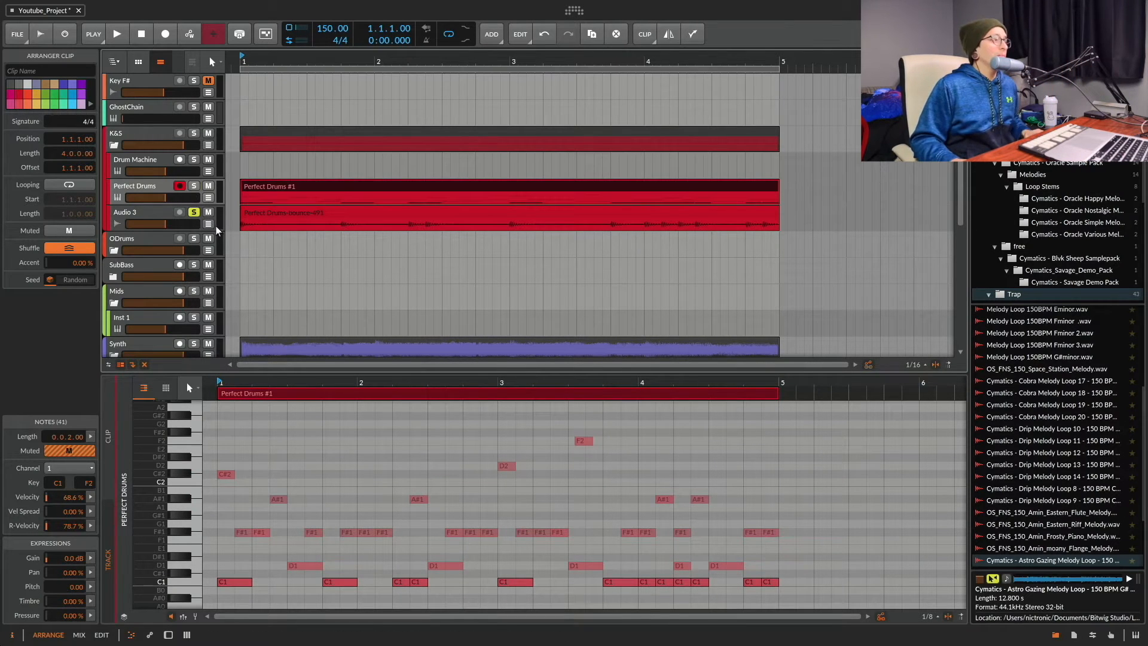
left_click(195, 222)
left_click(172, 219)
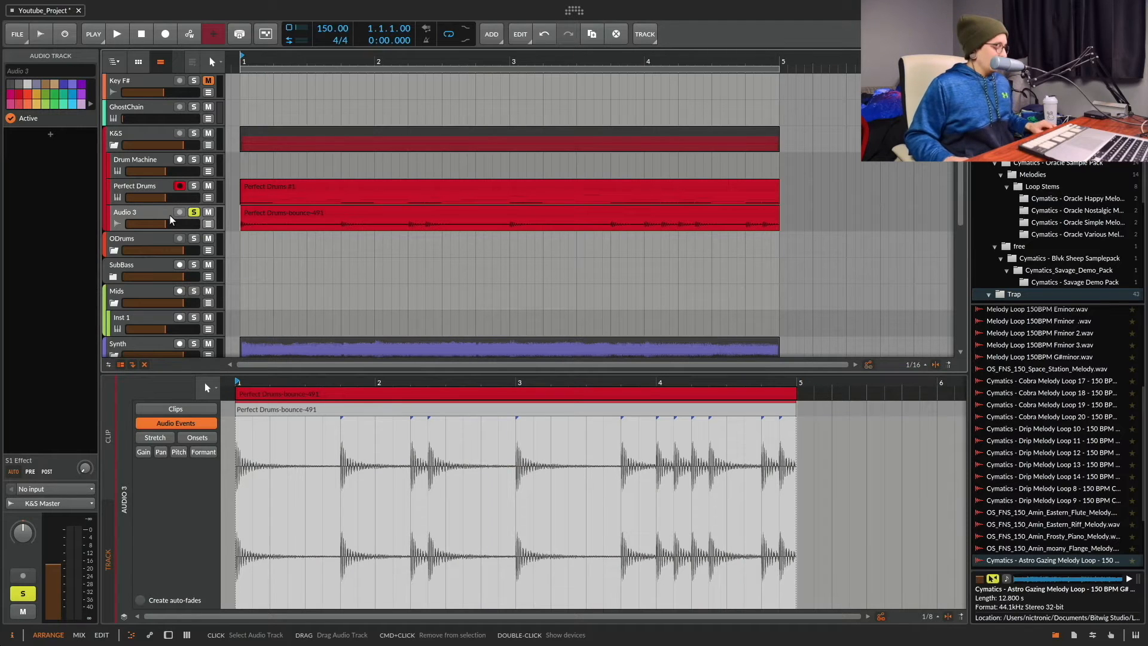
key("super+r")
type("Kick")
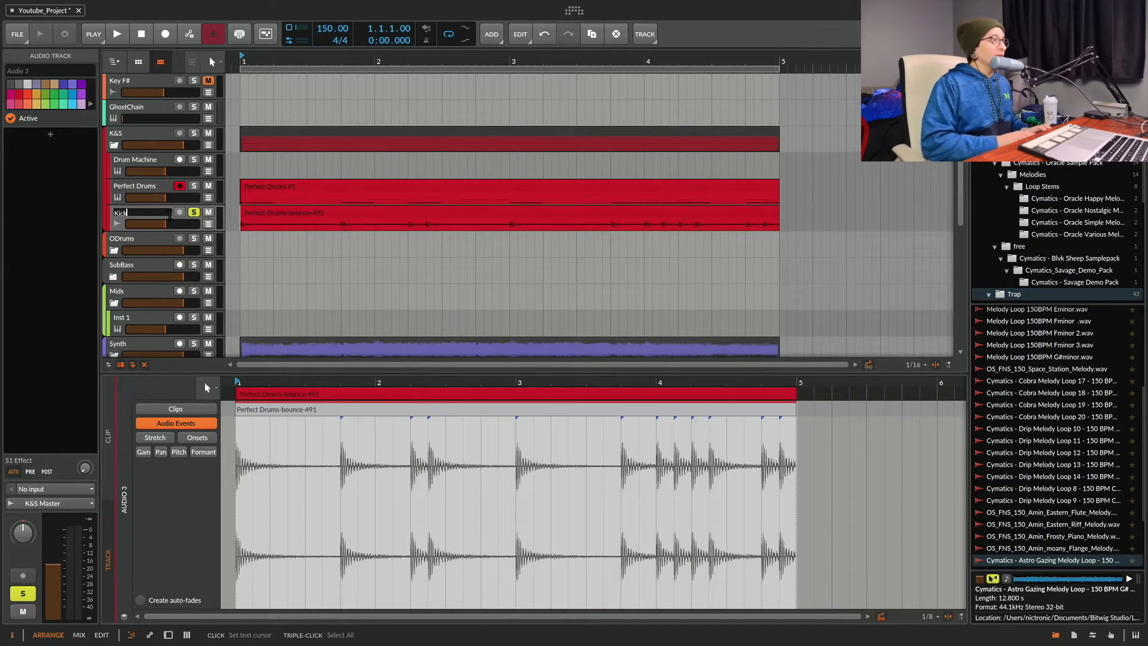
key("Return")
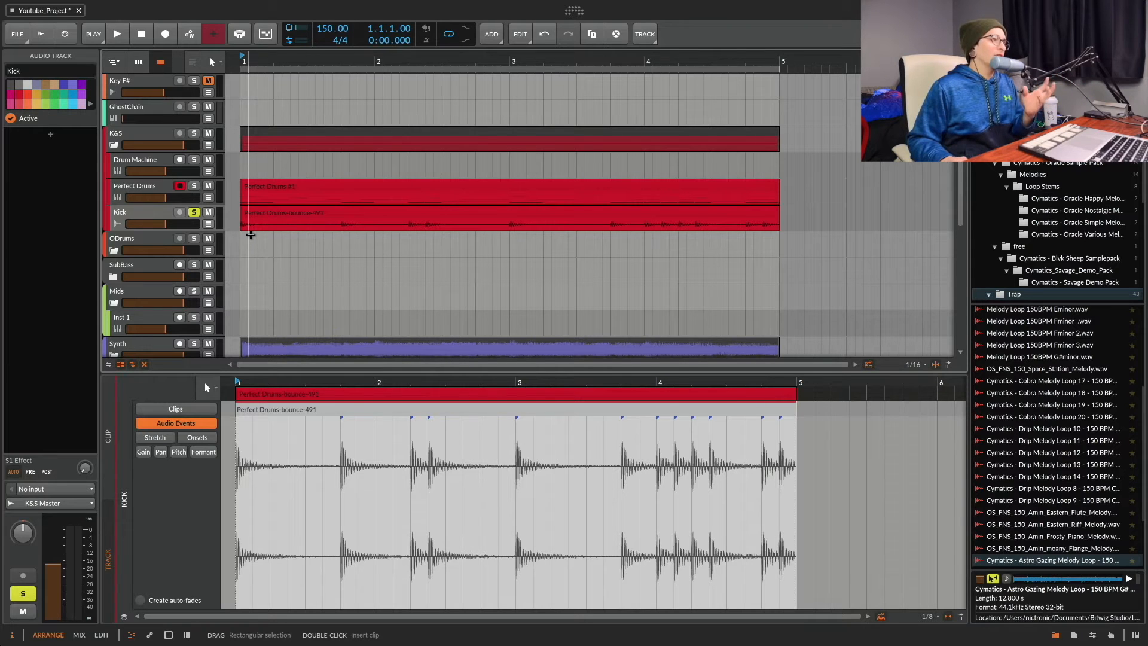
Play the soloed Kick track from the start of the arrangement
left_click(241, 230)
key("space")
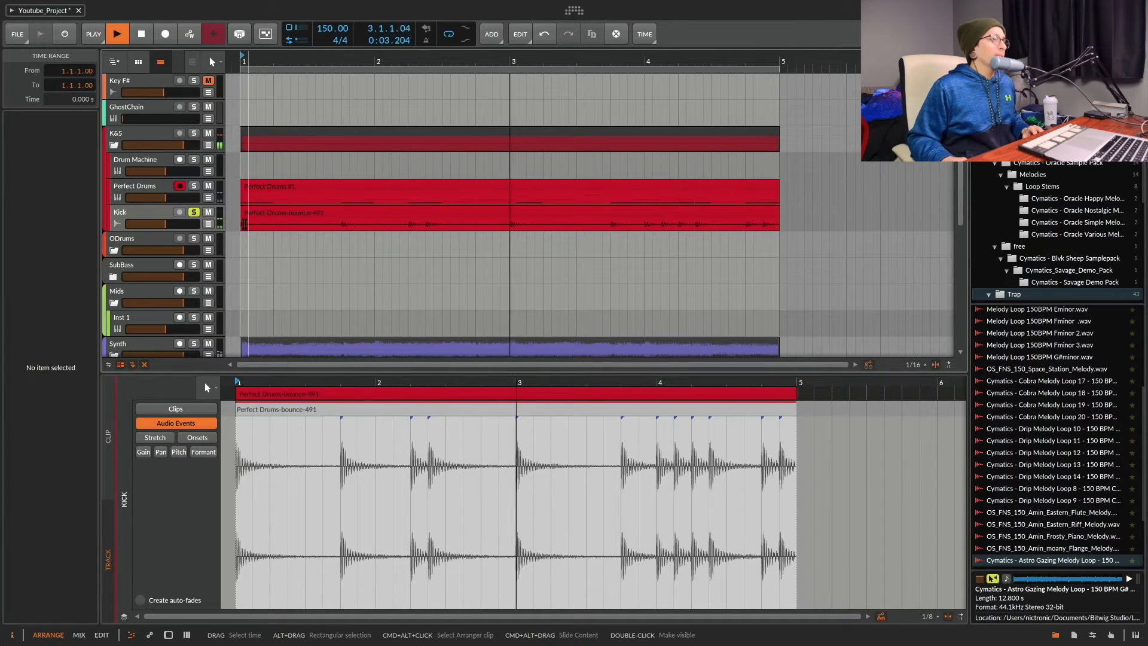
key("space")
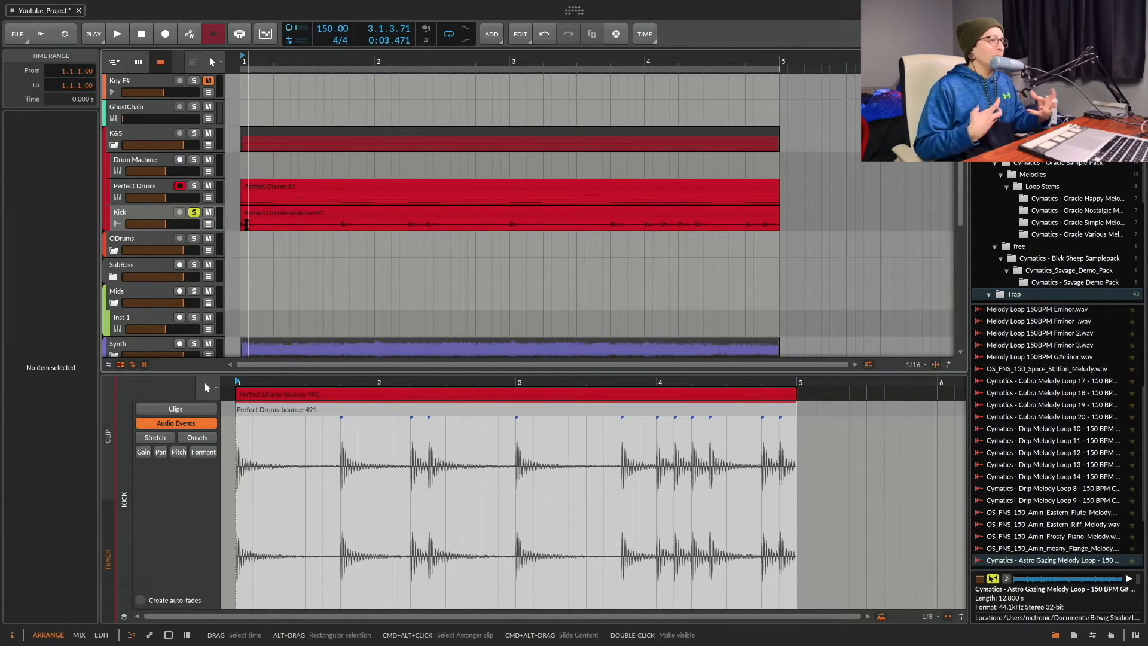
Insert an EQ+ device into the empty device chain of the Kick track
key("d")
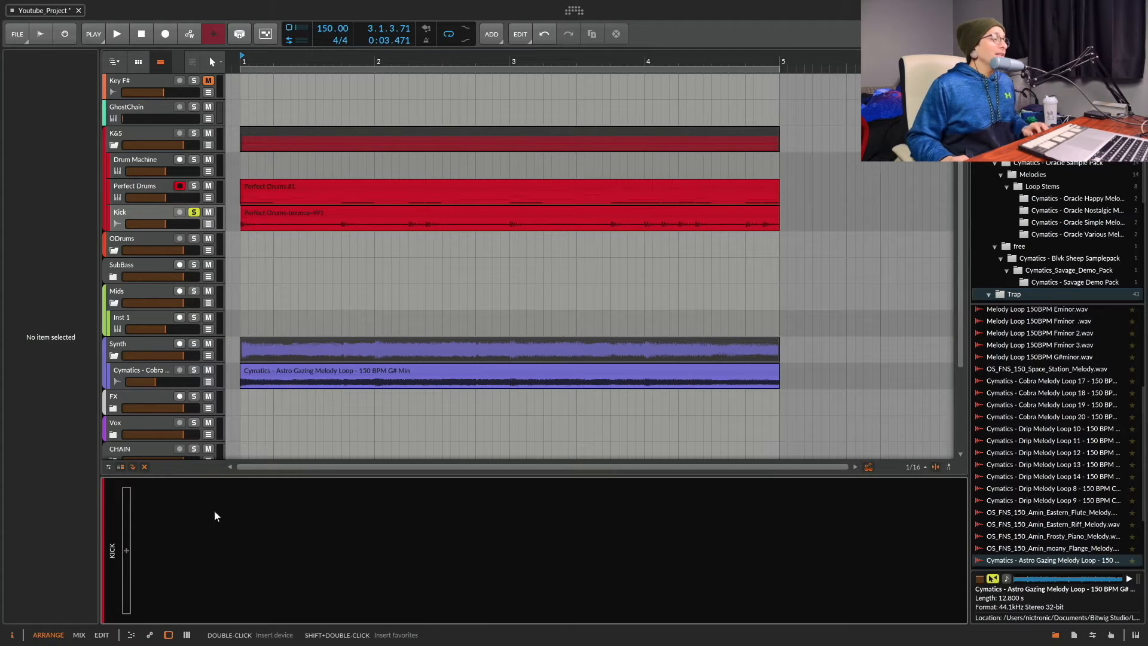
left_click(126, 551)
type("eq")
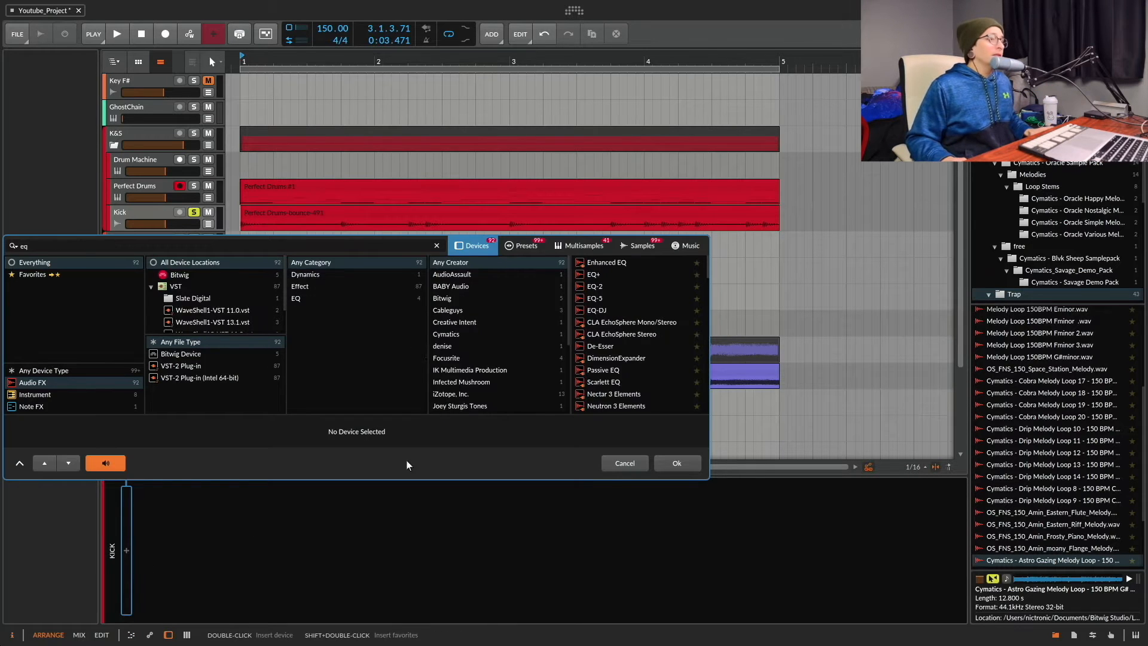
left_click(676, 461)
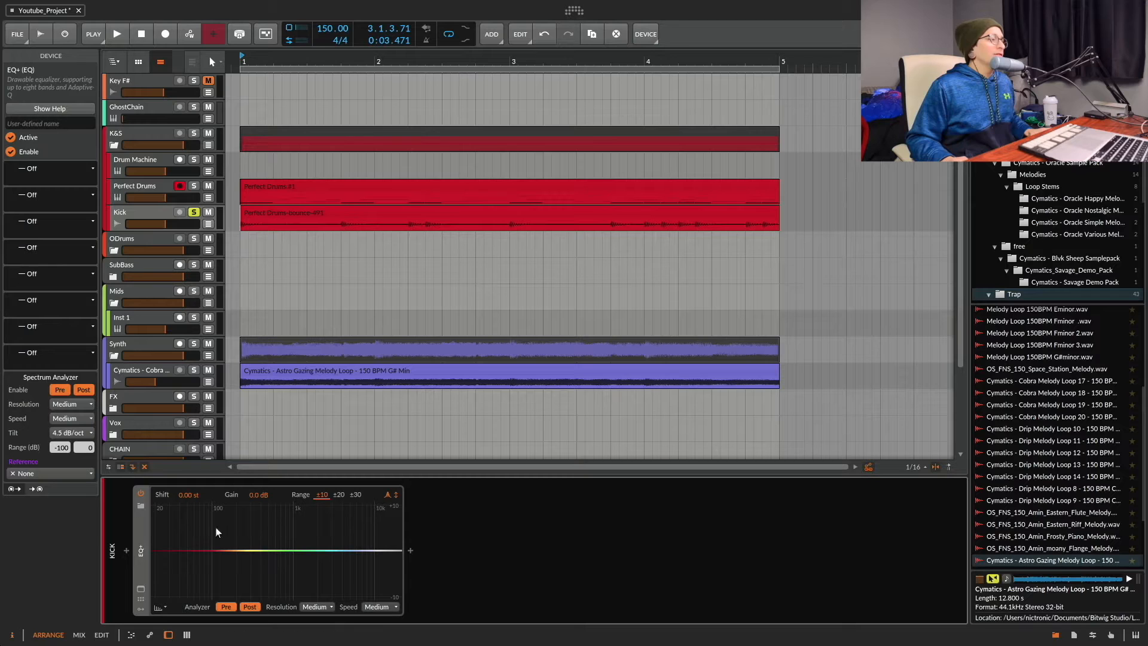
Load the Kick 1 preset into the Kick track's EQ+ and audition the kick through it
left_click(140, 506)
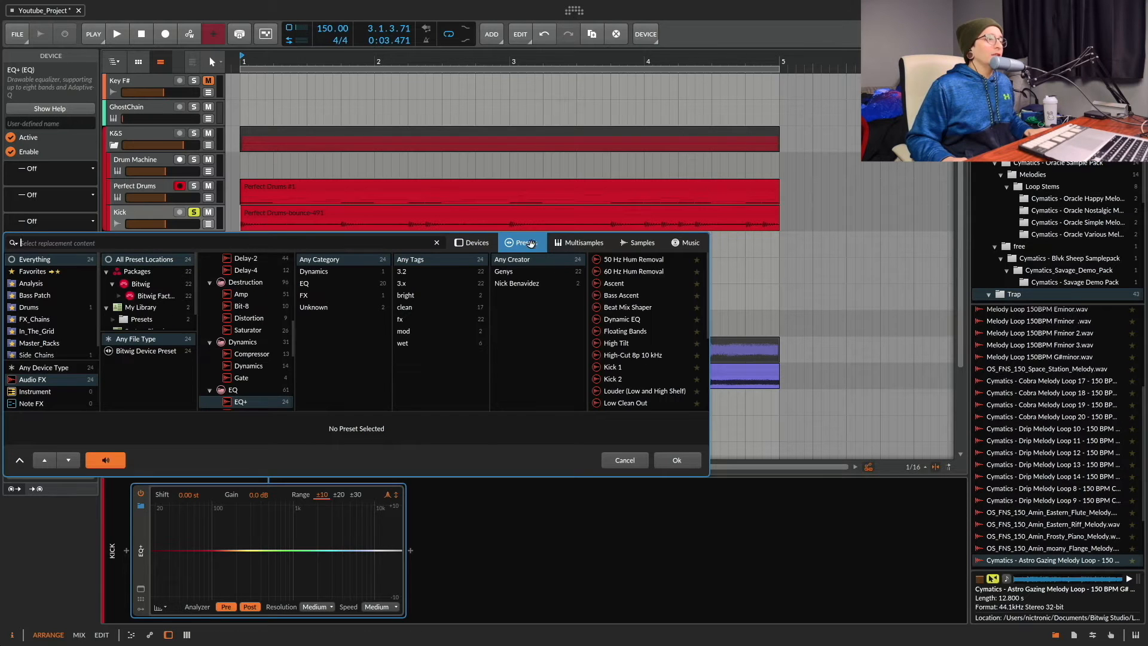
scroll(633, 320, "down", 4)
scroll(616, 326, "up", 3)
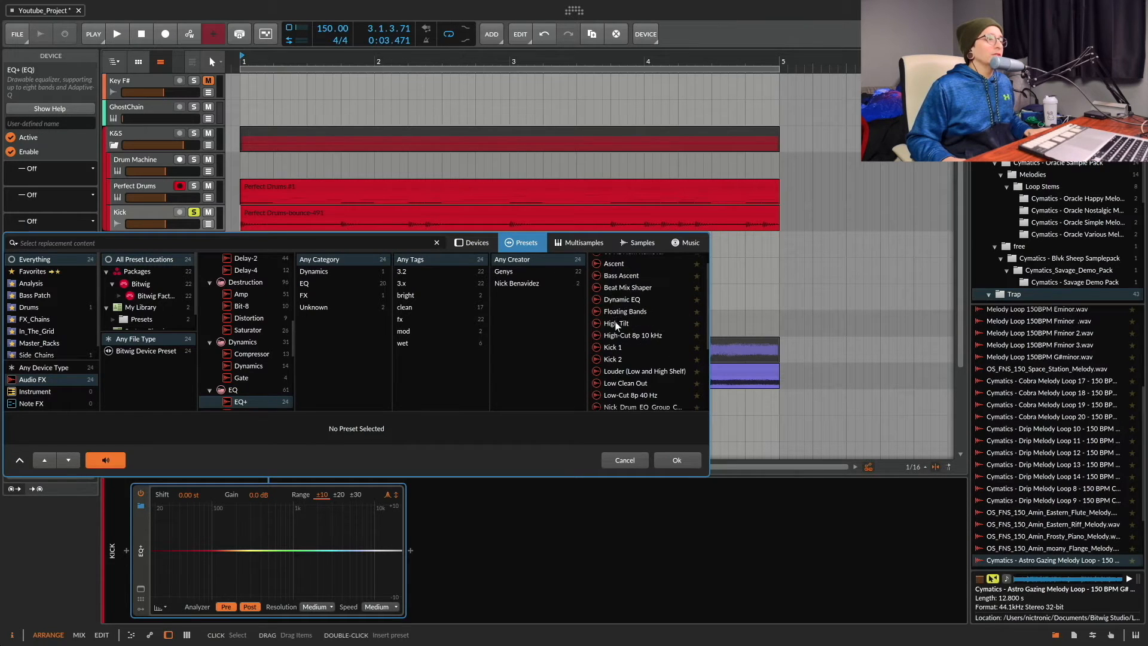
left_click(614, 349)
left_click(678, 459)
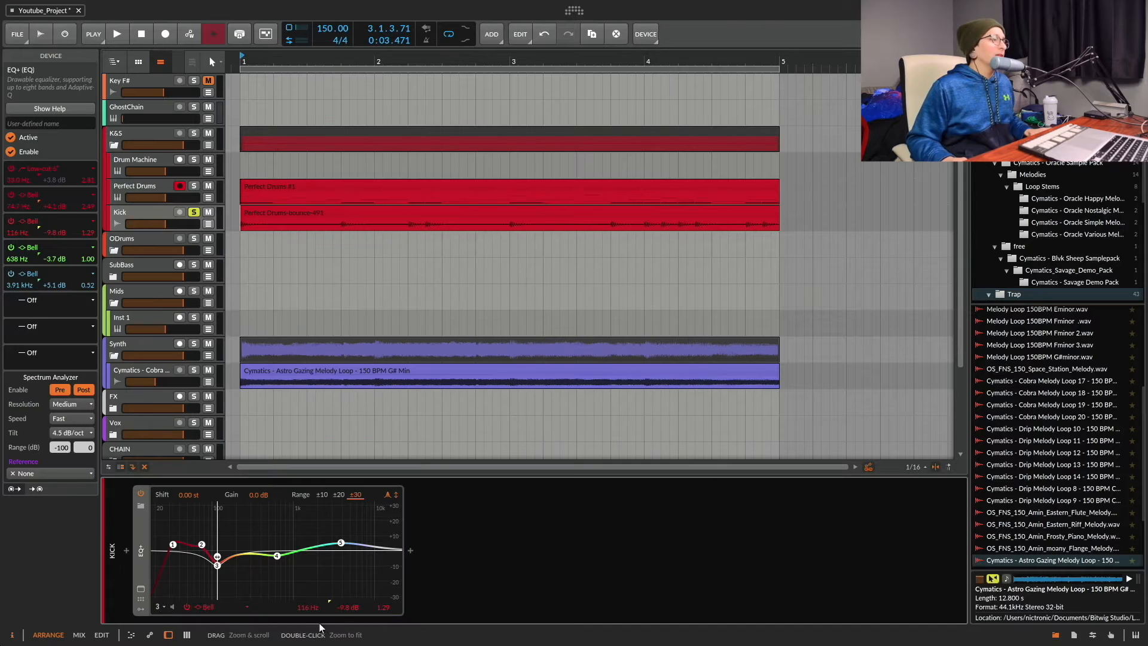
key("space")
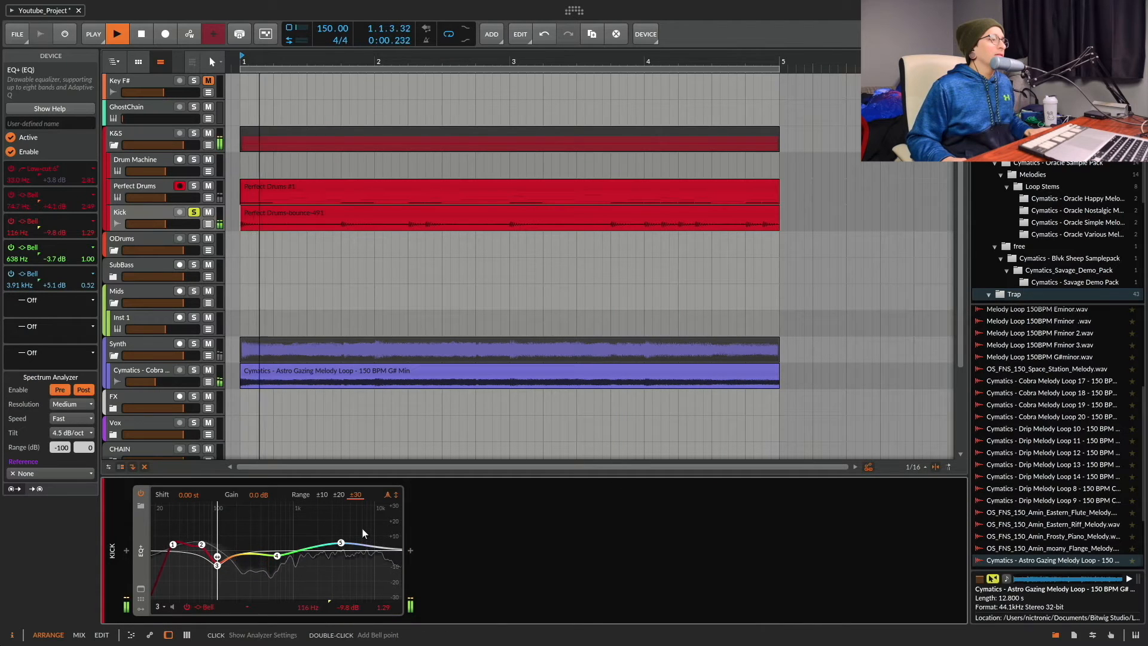
key("space")
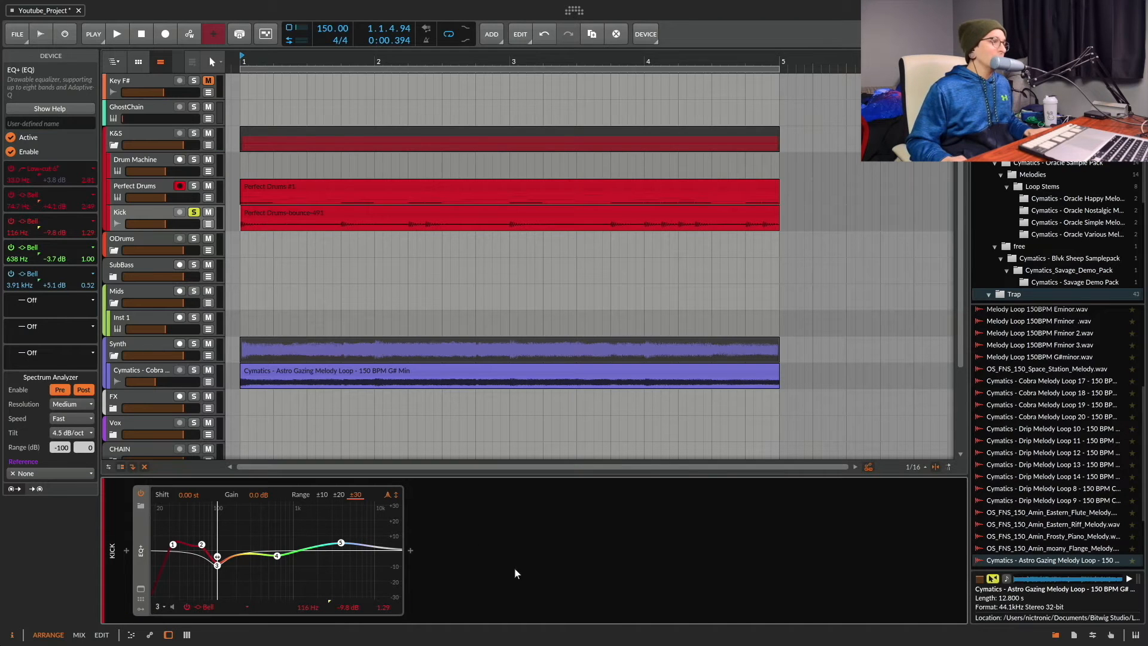
Insert the Bitwig Gate device after the EQ+ on the Kick track
double_click(425, 574)
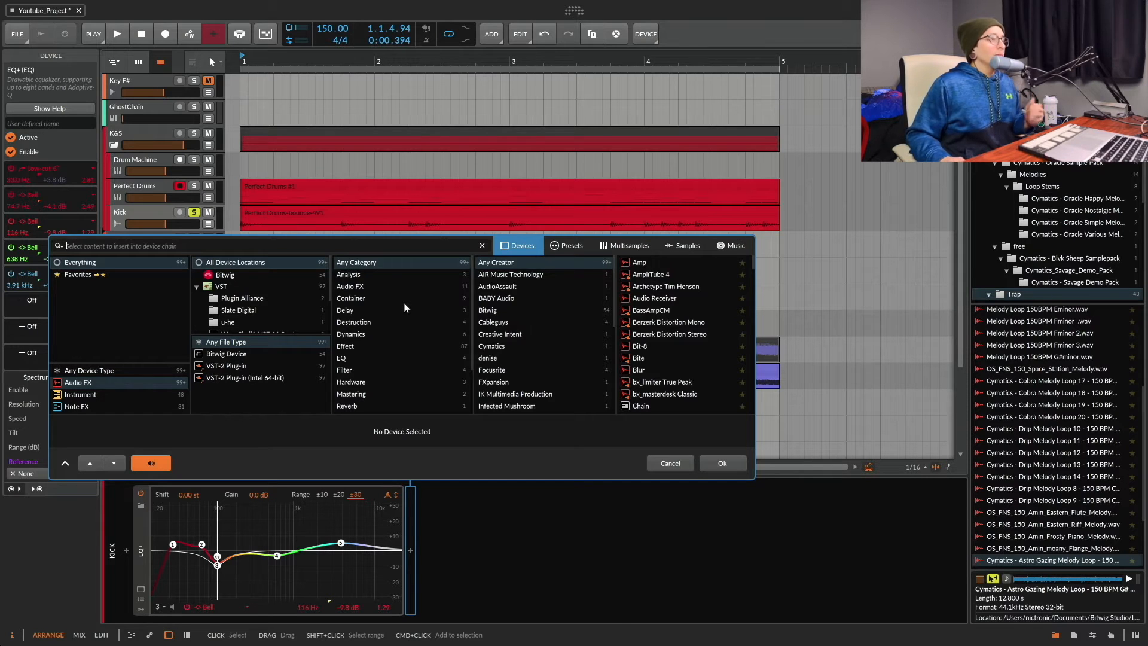
type("gate")
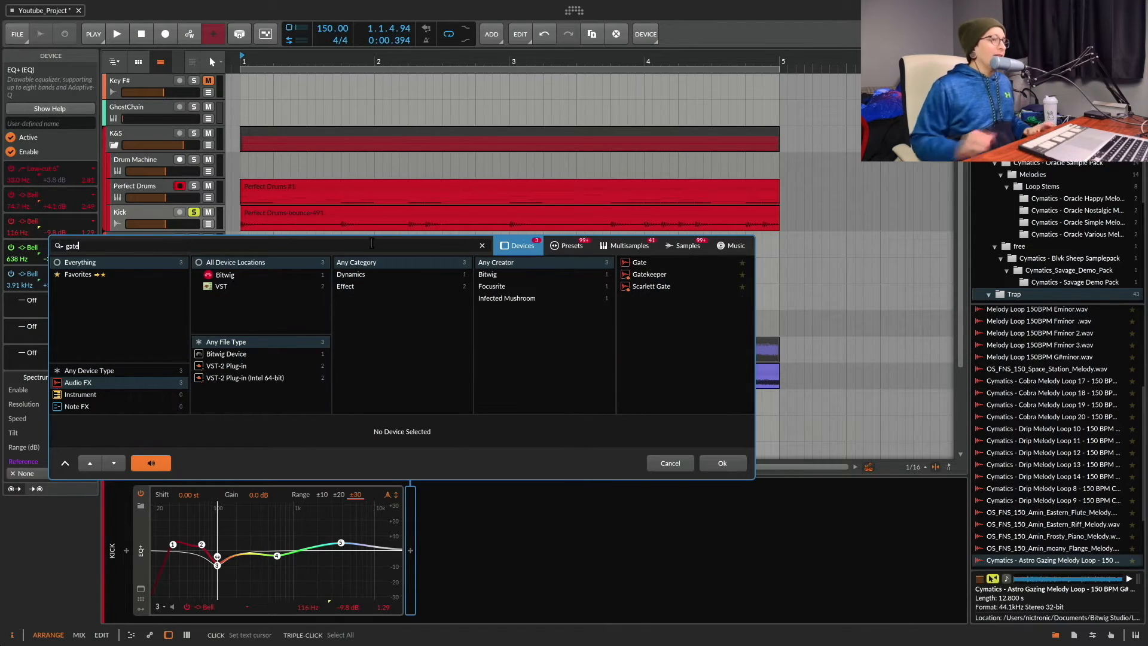
left_click(652, 262)
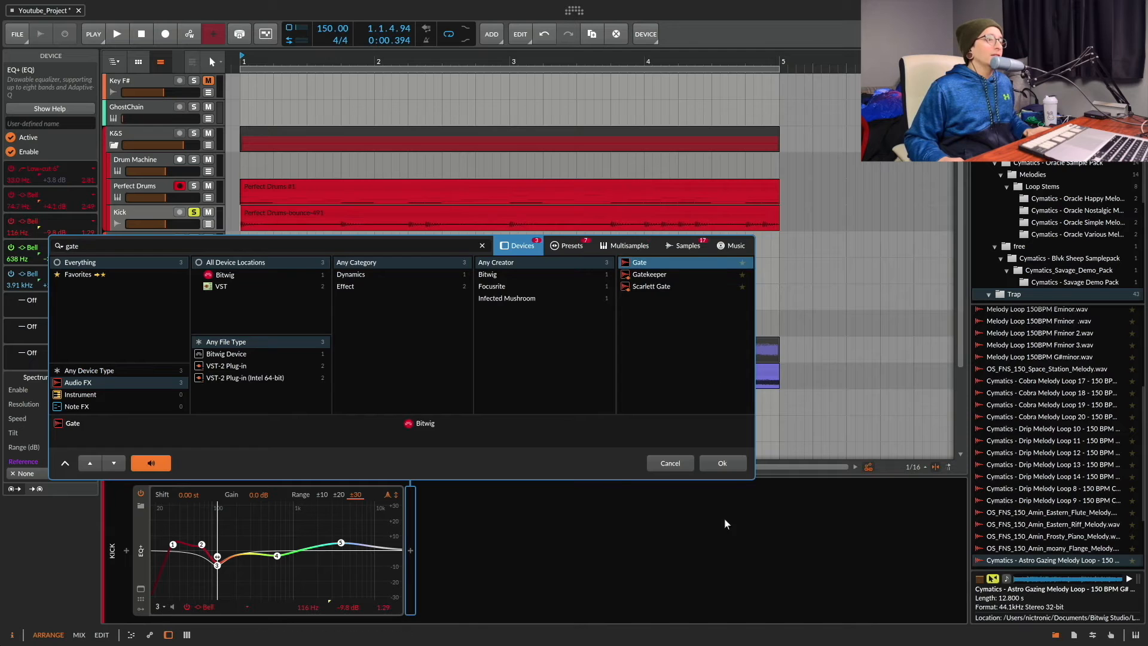
left_click(732, 459)
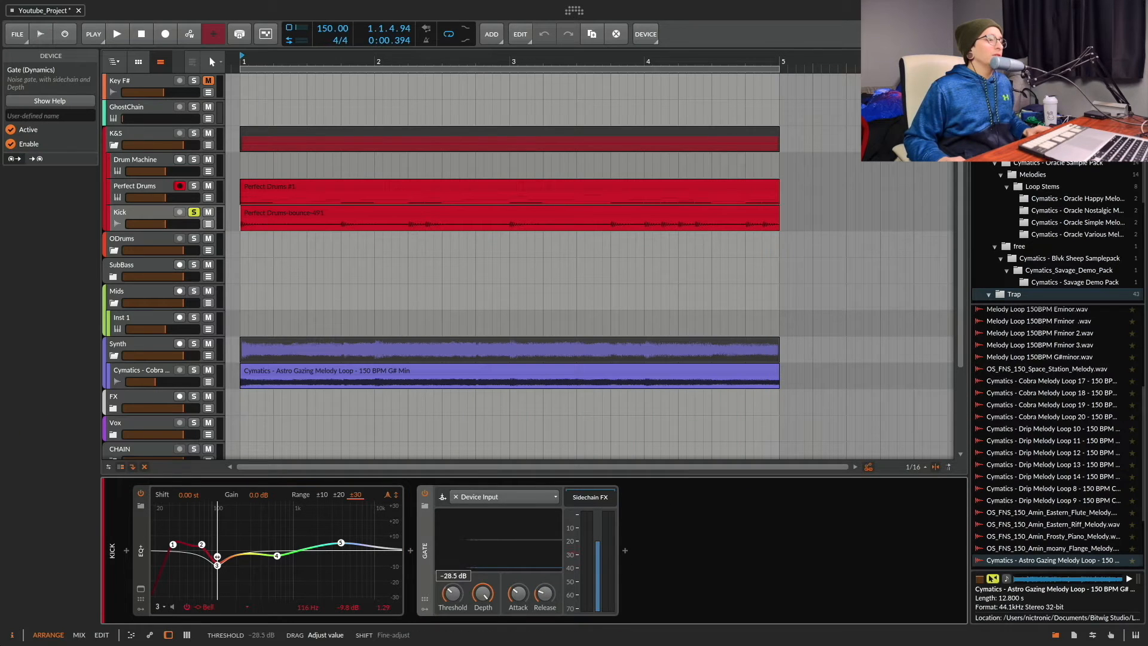
Set the Gate's release to 18.8 ms and audition the gated kick
key("space")
key("space")
left_click_drag(533, 595, 534, 616)
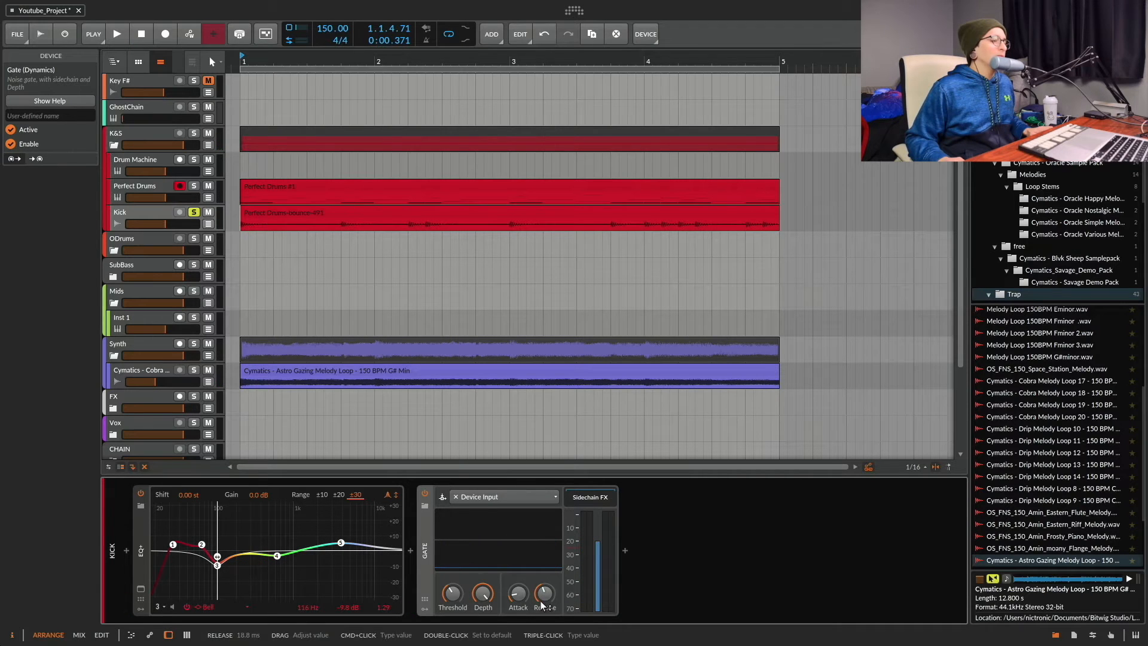
key("space")
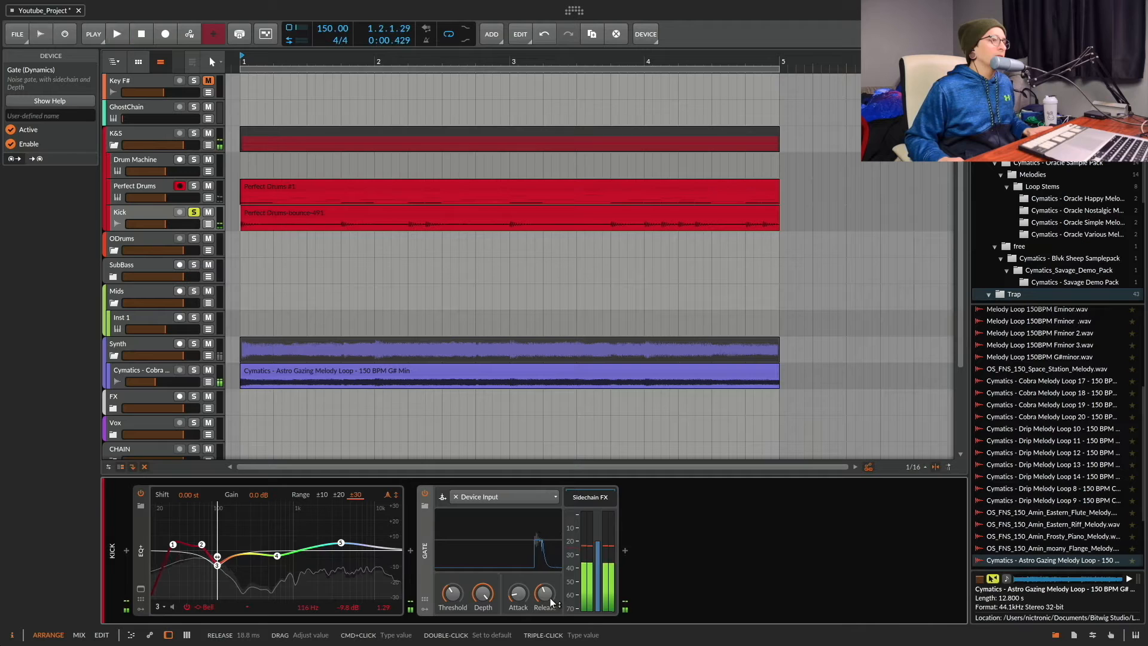
key("space")
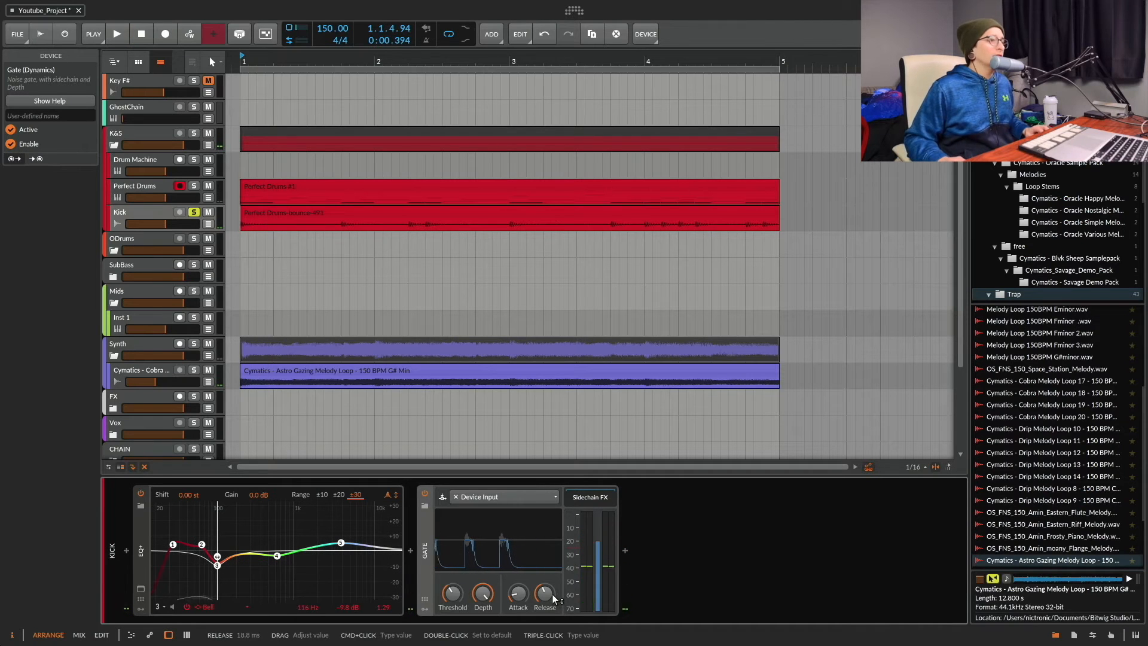
Insert the DeniseDragonFire plug-in after the Gate on the Kick track
left_click(631, 553)
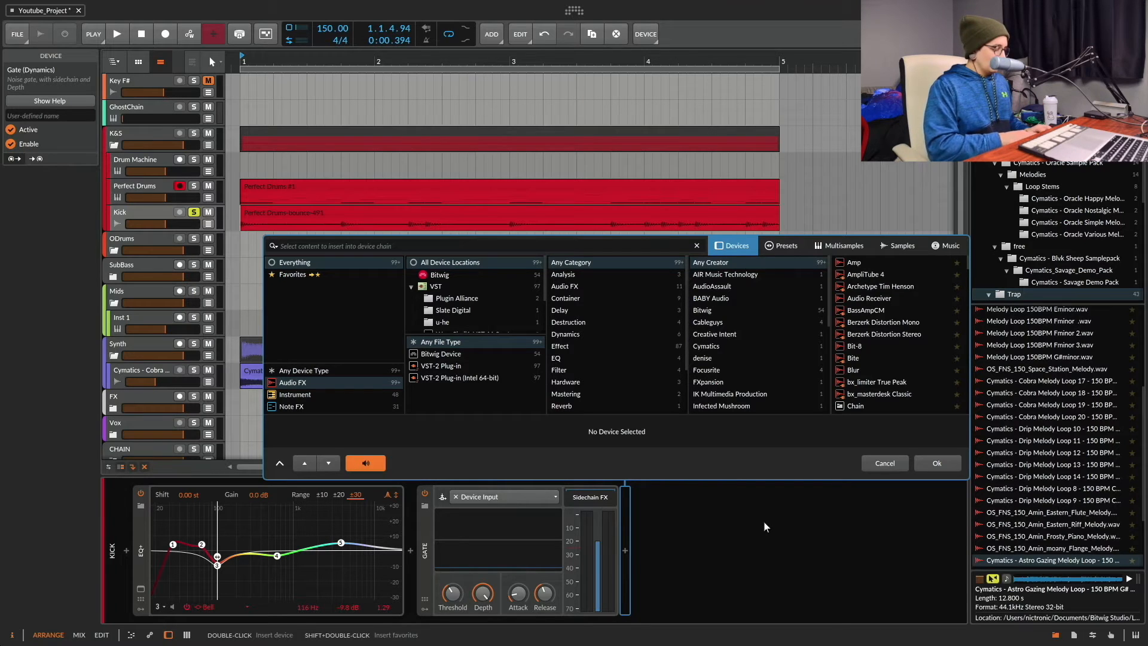
type("dra")
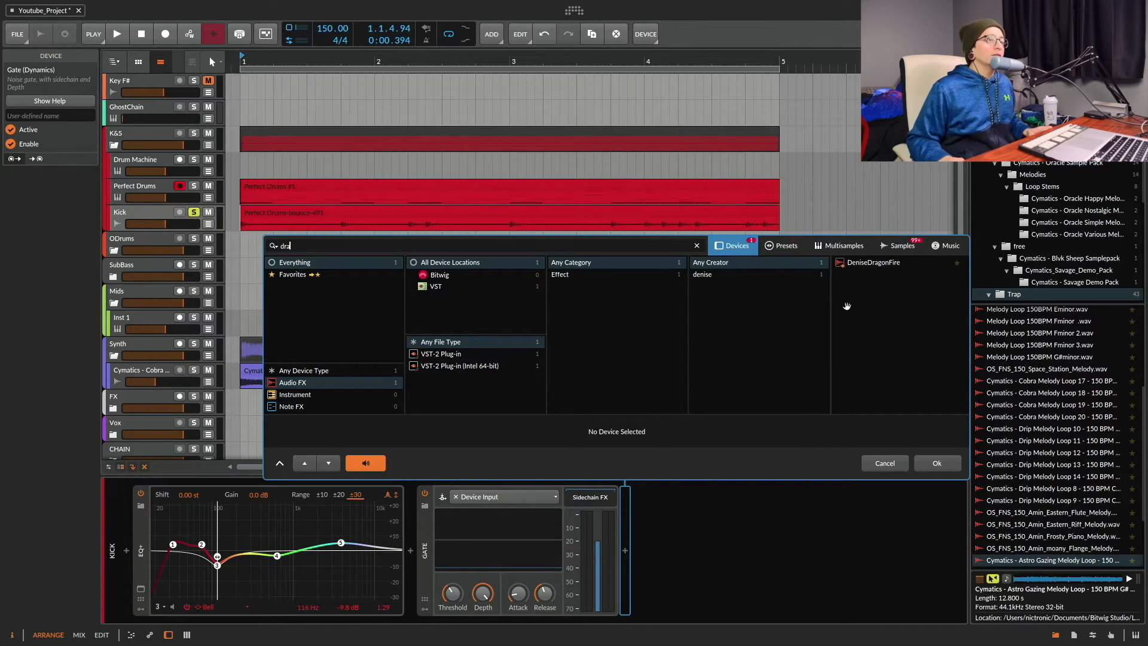
left_click(877, 262)
left_click(948, 461)
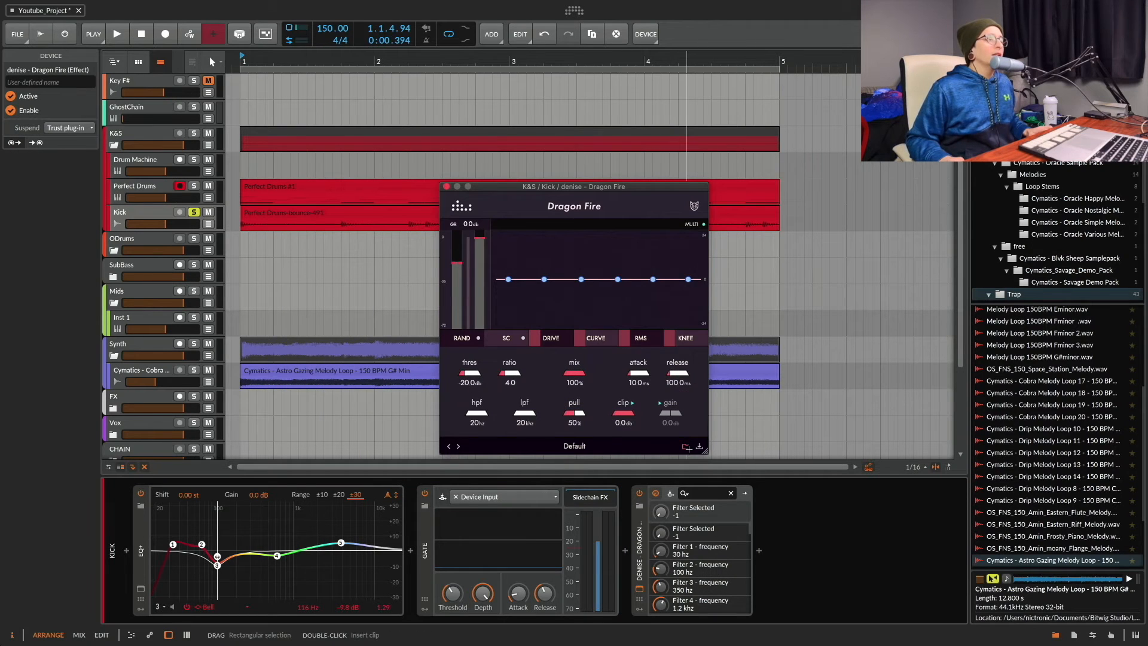
Load the Kick - Bigger preset into Dragon Fire and adjust the Gate's threshold while listening to the kick
scroll(548, 251, "down", 15)
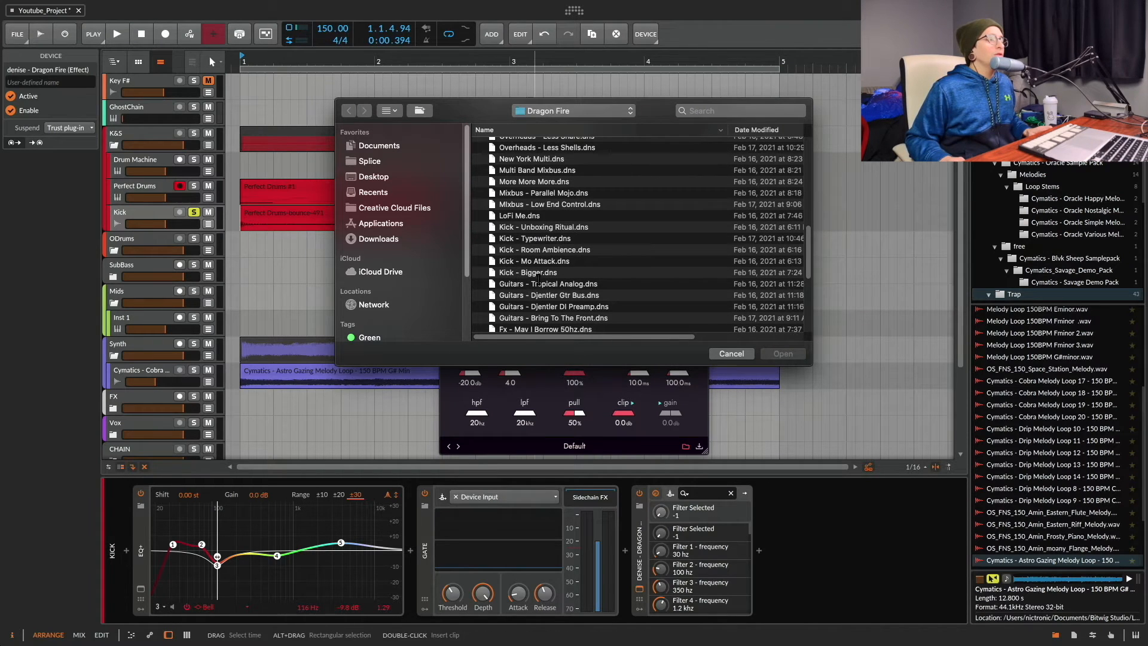
left_click(529, 272)
left_click(771, 354)
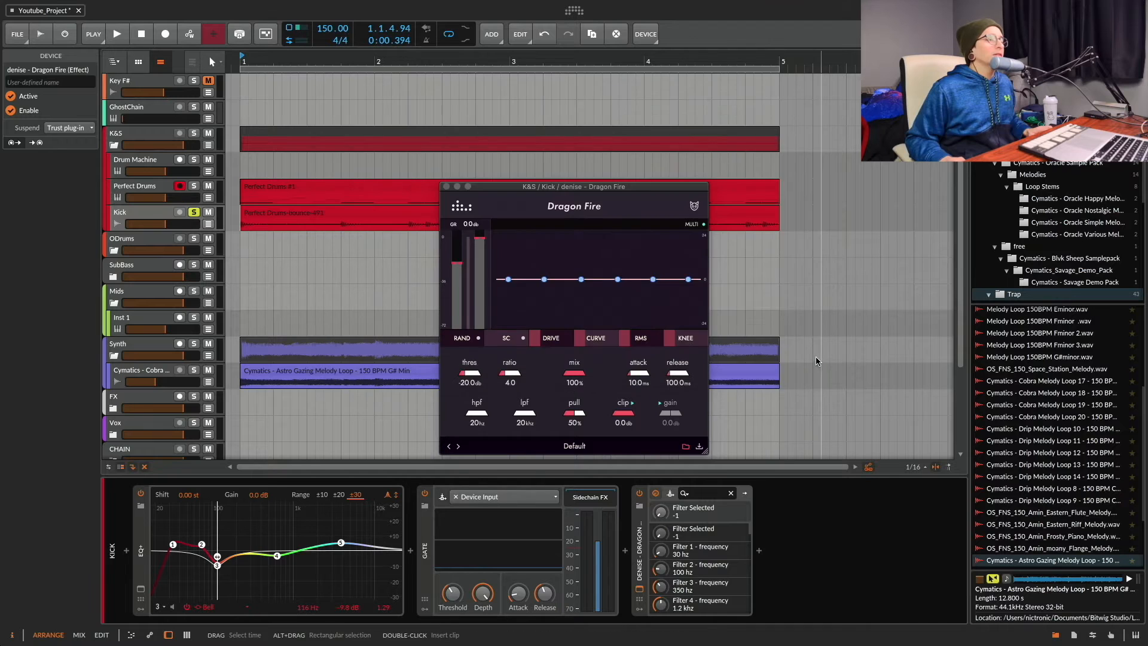
key("space")
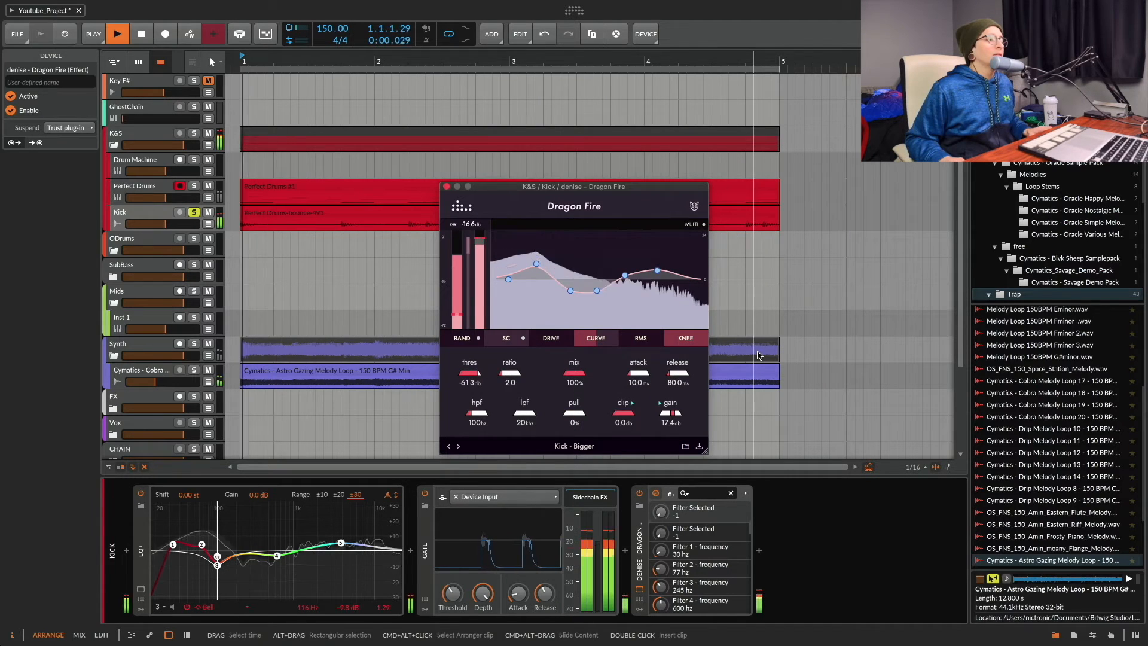
left_click_drag(453, 594, 460, 599)
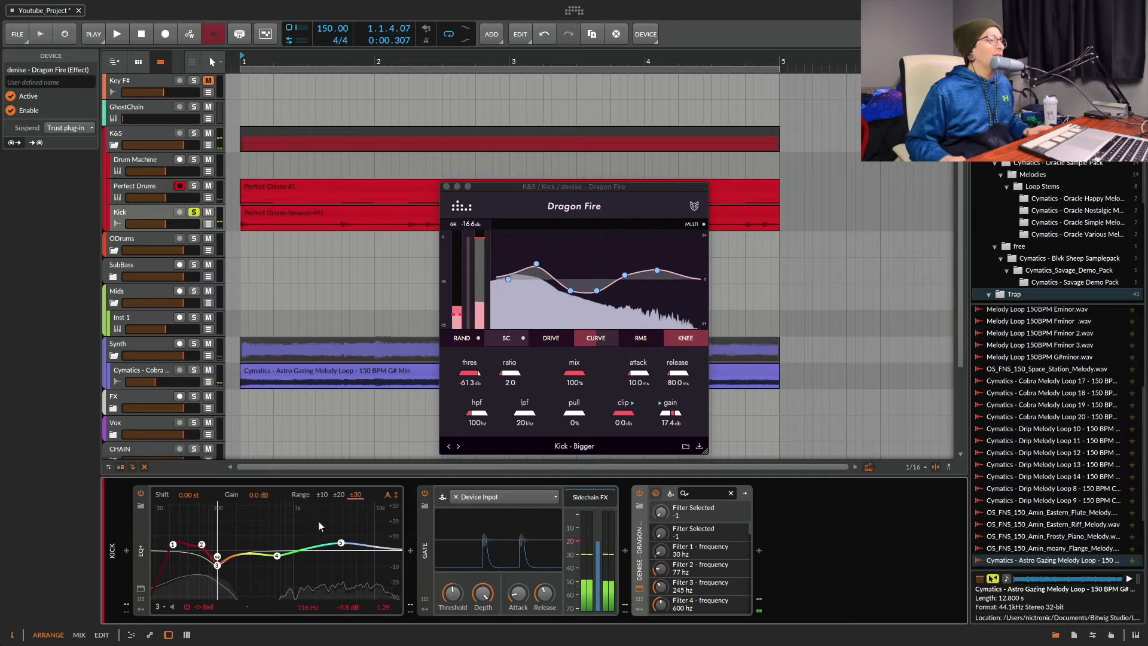
Raise the gain of EQ+ band 5 near 3.91 kHz and move band 3's cut to a higher frequency
left_click(340, 543)
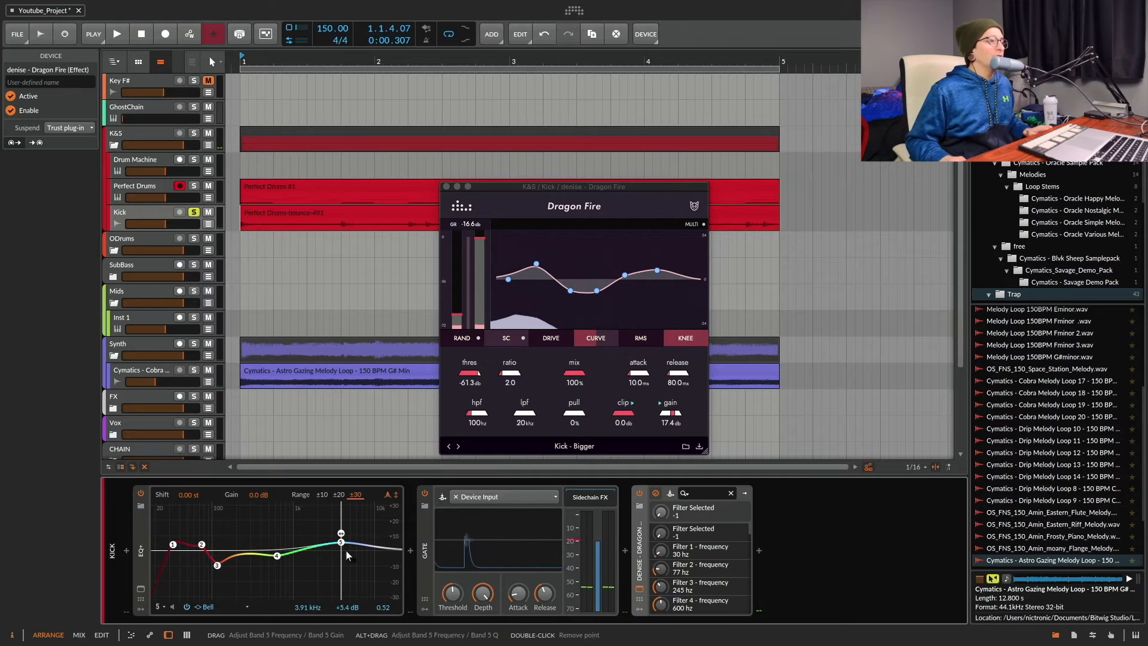
left_click_drag(340, 542, 341, 537)
left_click_drag(217, 565, 242, 565)
Reset EQ+ band 2's gain to 0 dB, raise band 1's low-cut frequency to about 56 Hz, and play the kick
left_click(202, 545)
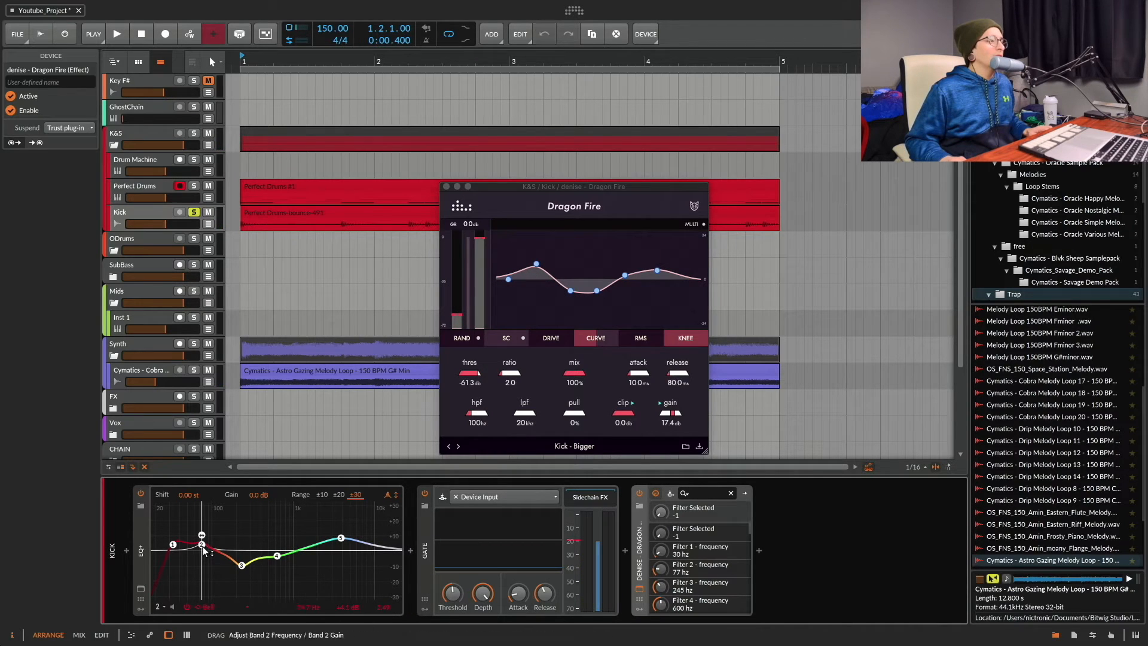
double_click(339, 602)
left_click(173, 545)
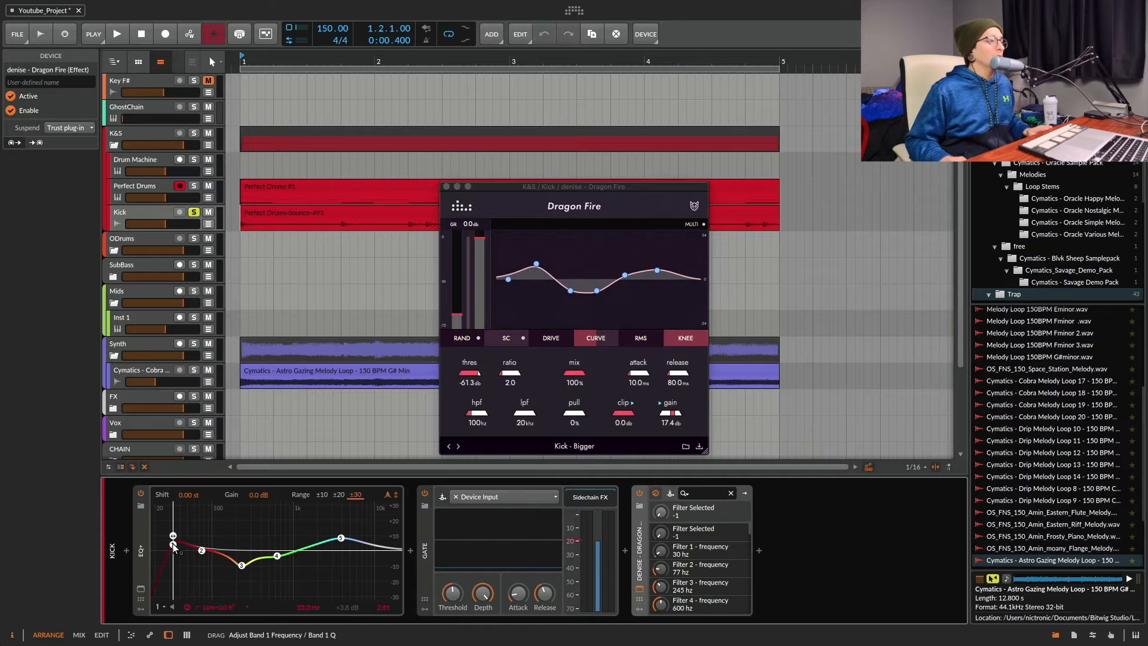
left_click_drag(301, 613, 300, 604)
key("space")
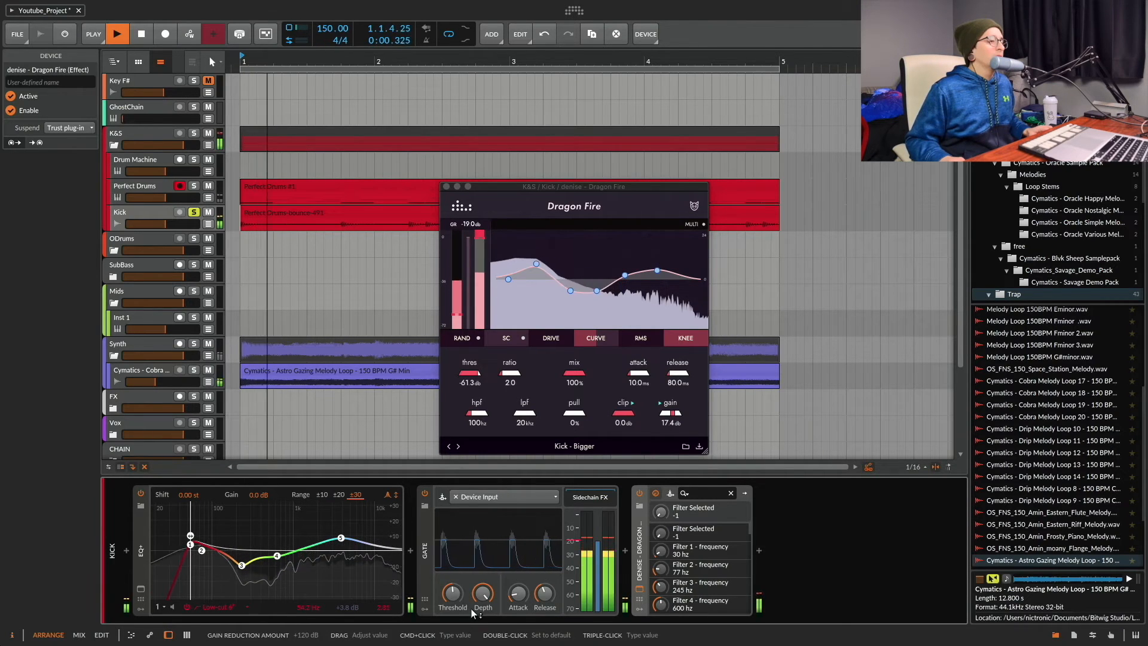
Compare the kick's sound with the Gate bypassed and enabled by playing it back in both states
key("space")
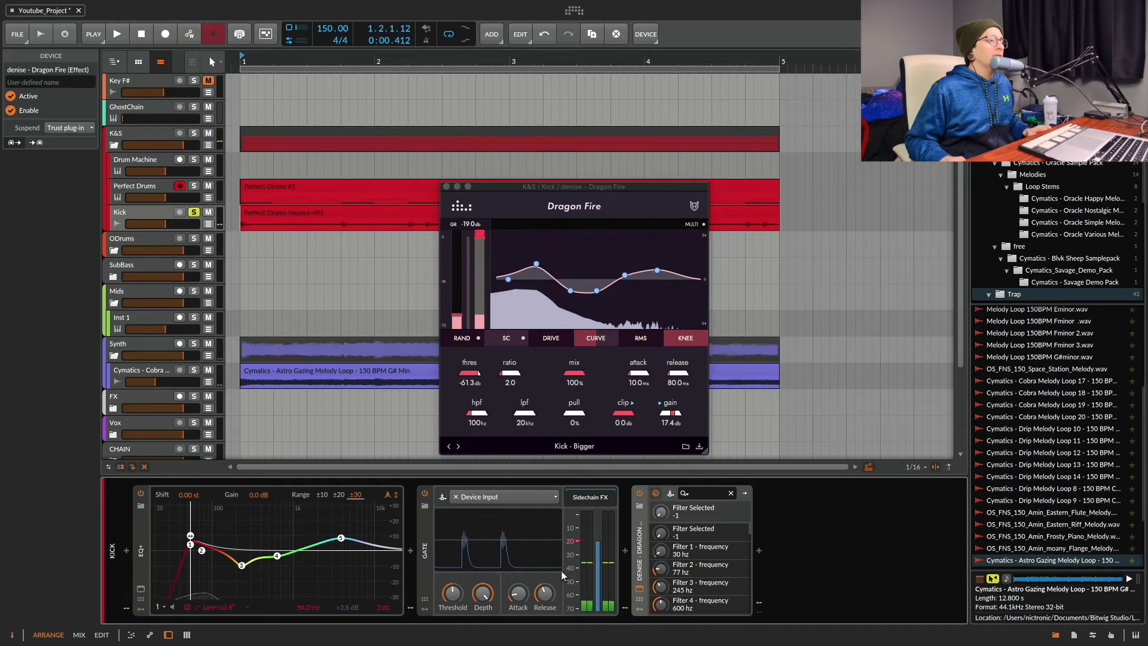
left_click(425, 497)
key("space")
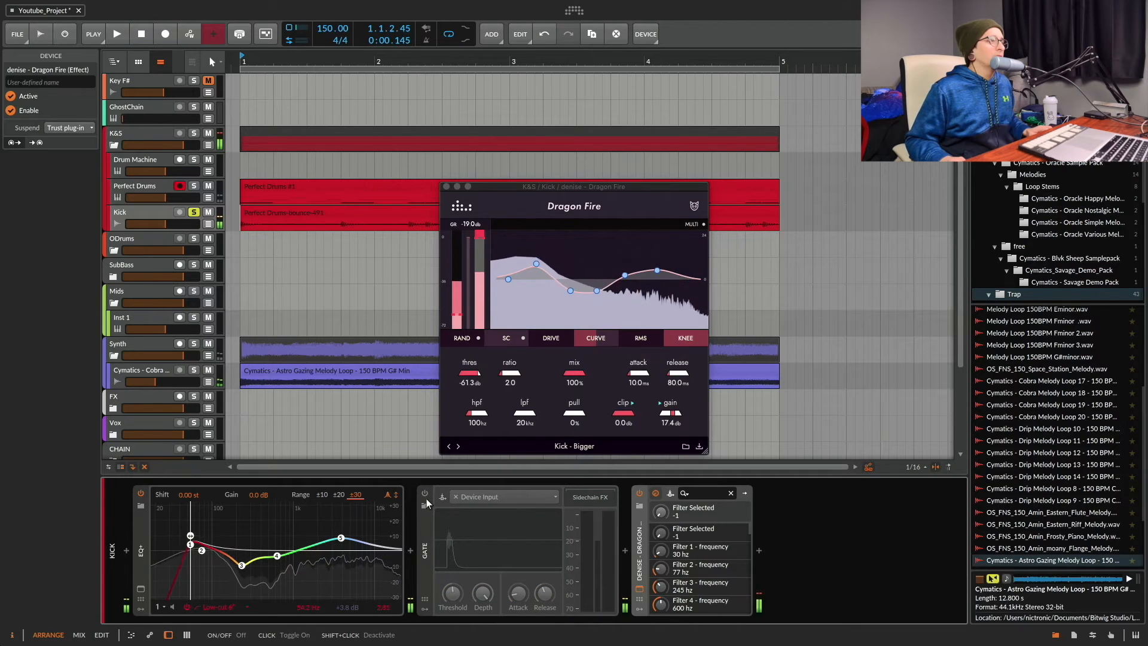
key("space")
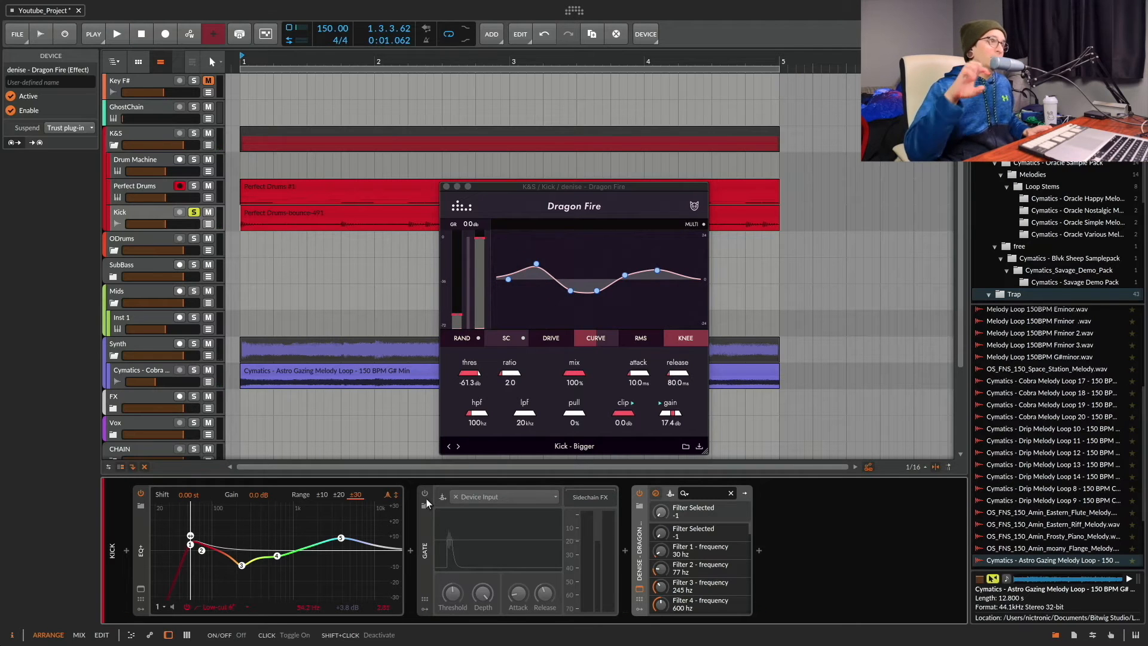
key("space")
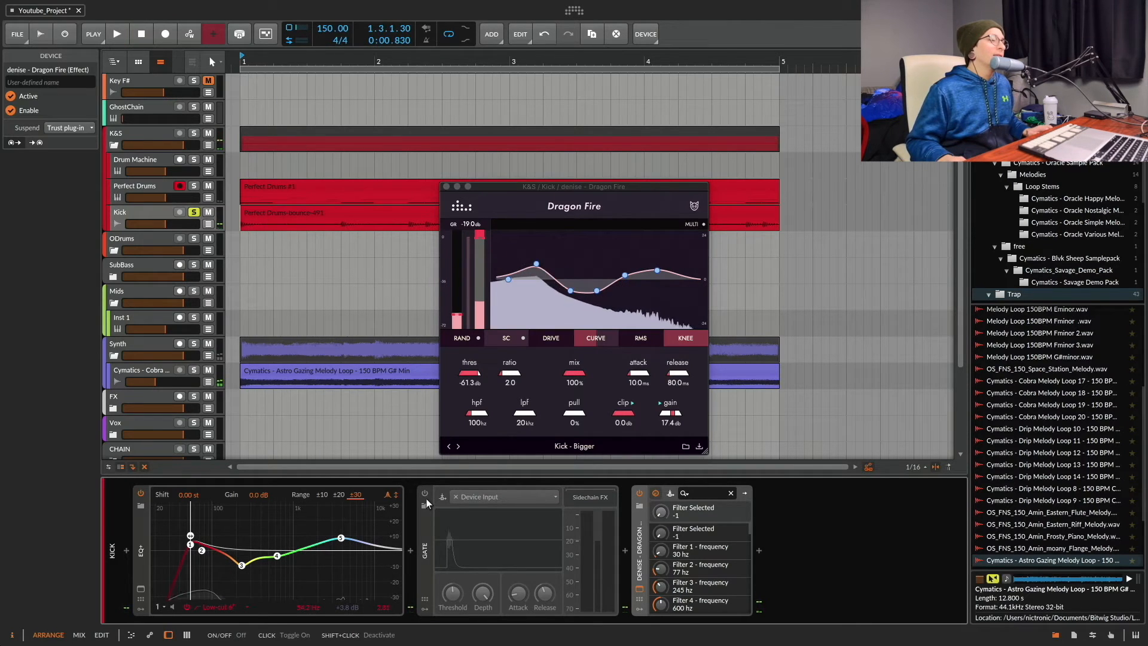
left_click(426, 498)
key("space")
key("space")
key("space")
key("space")
key("space")
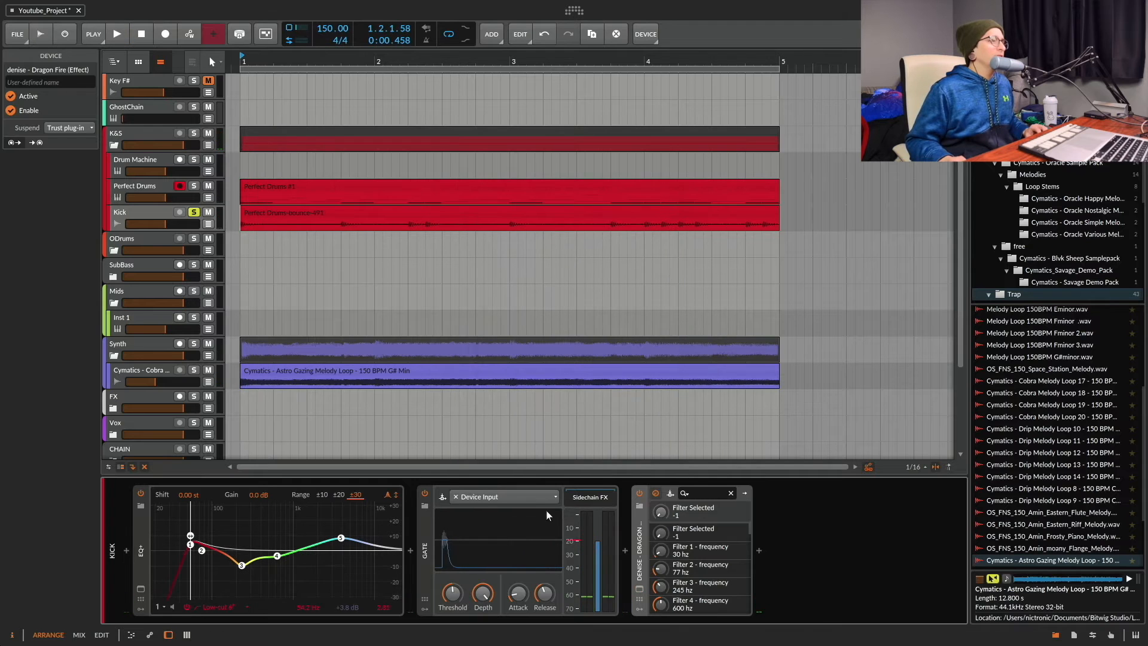
Bounce the Perfect Drums-bounce-491 clip on the Kick track to a new audio track
left_click(366, 216)
right_click(367, 217)
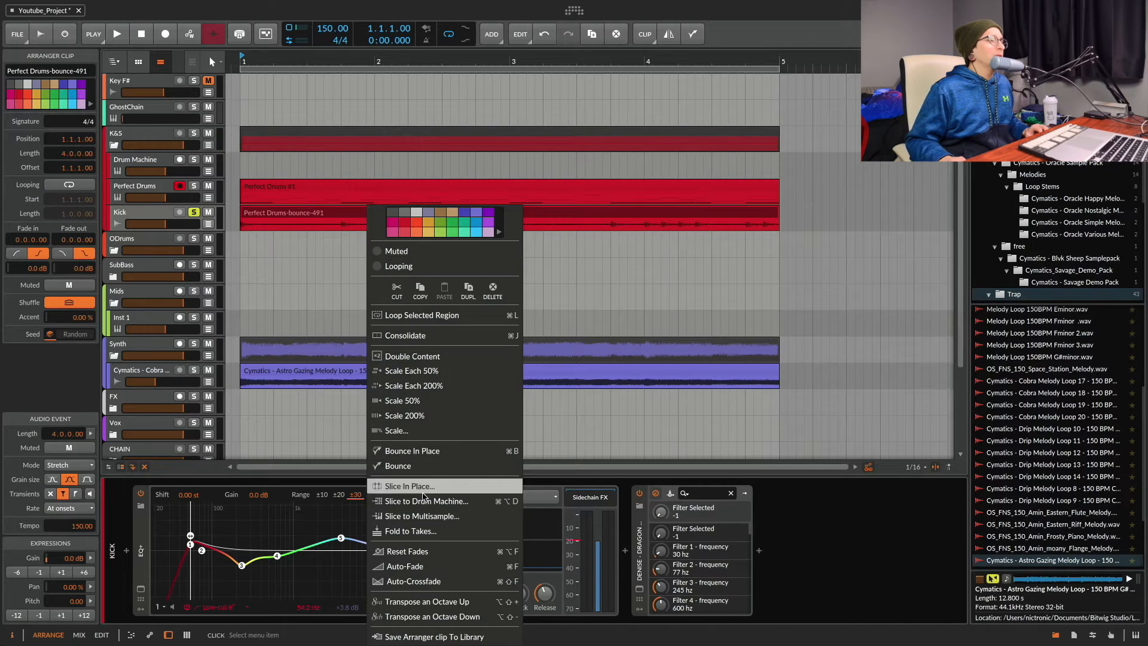
left_click(431, 471)
left_click(598, 282)
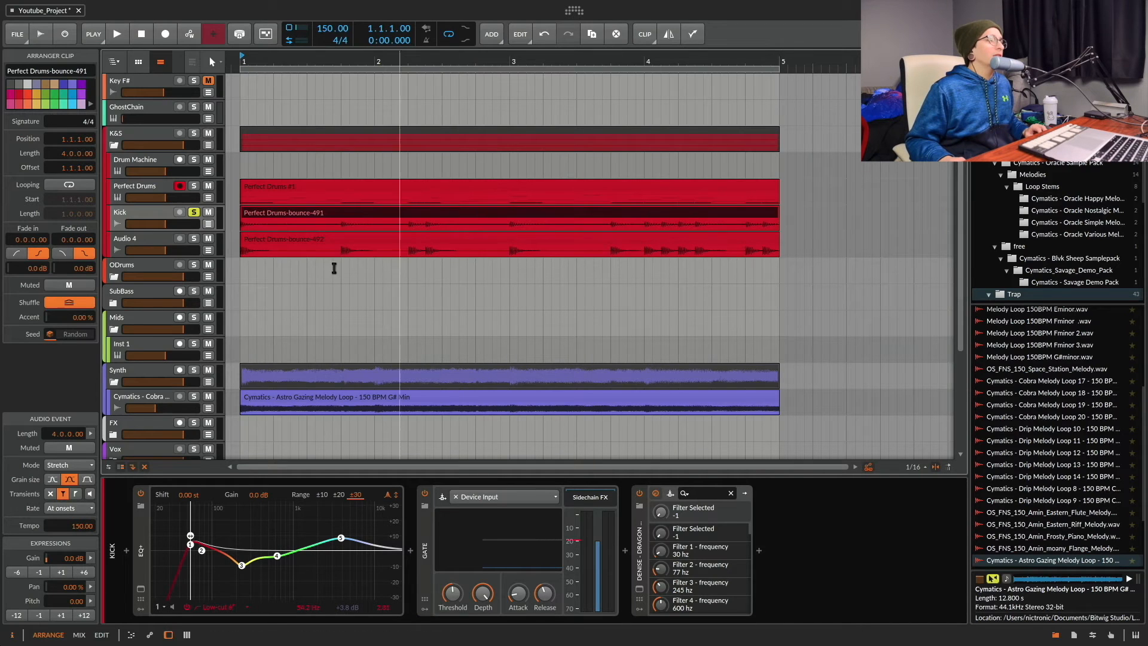
Solo Audio 4 instead of the Kick track and play the newly bounced kick
left_click(193, 238)
left_click(194, 212)
key("space")
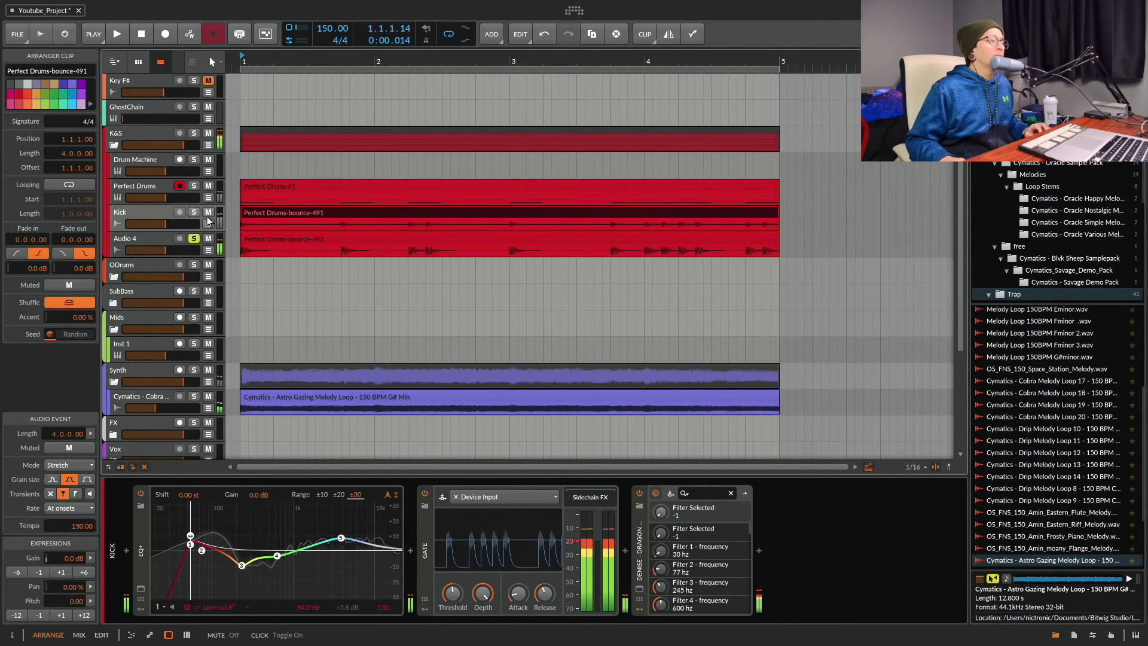
key("space")
left_click(247, 251)
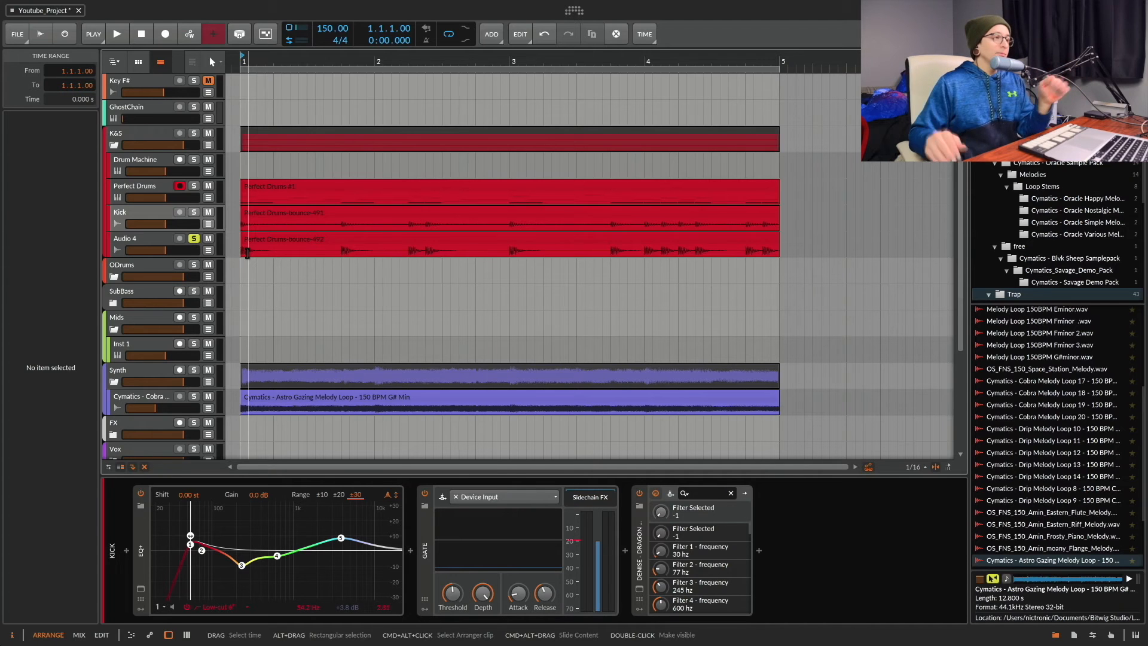
left_click_drag(455, 60, 537, 72)
key("z")
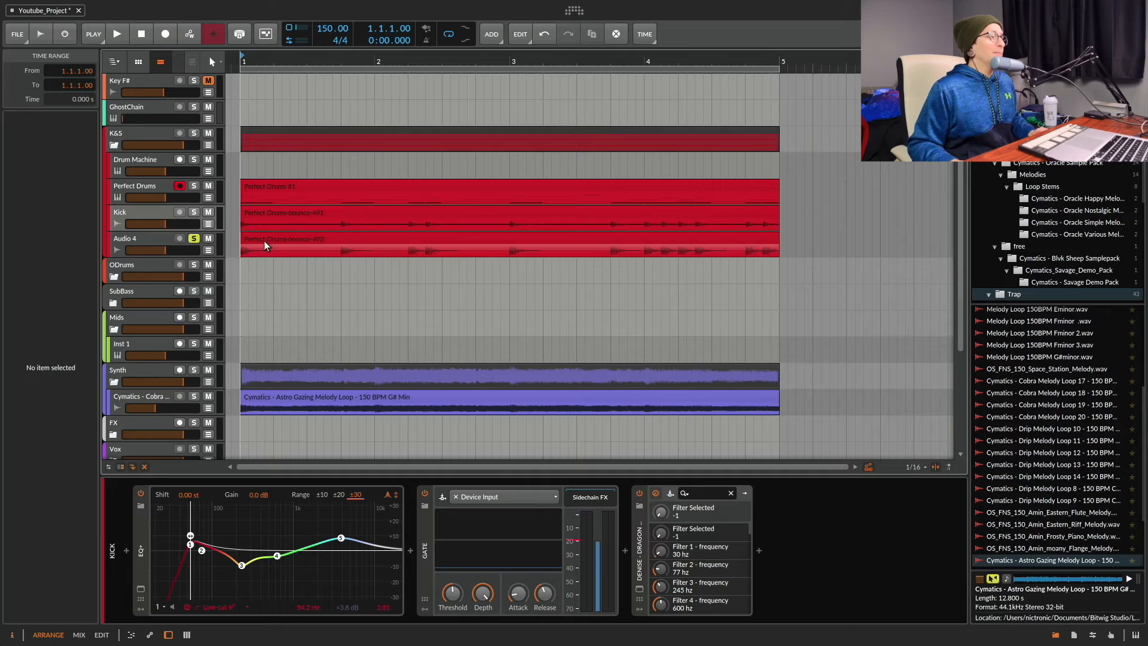
Mute the Kick track that holds the first bounce and its effects
left_click(164, 239)
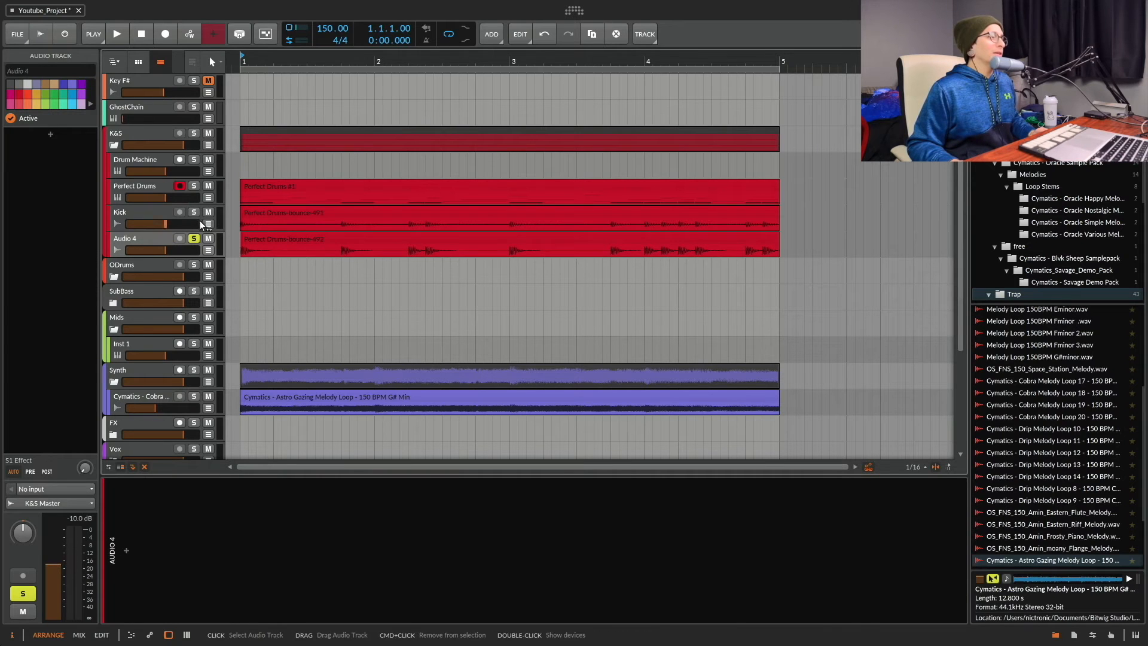
left_click(208, 212)
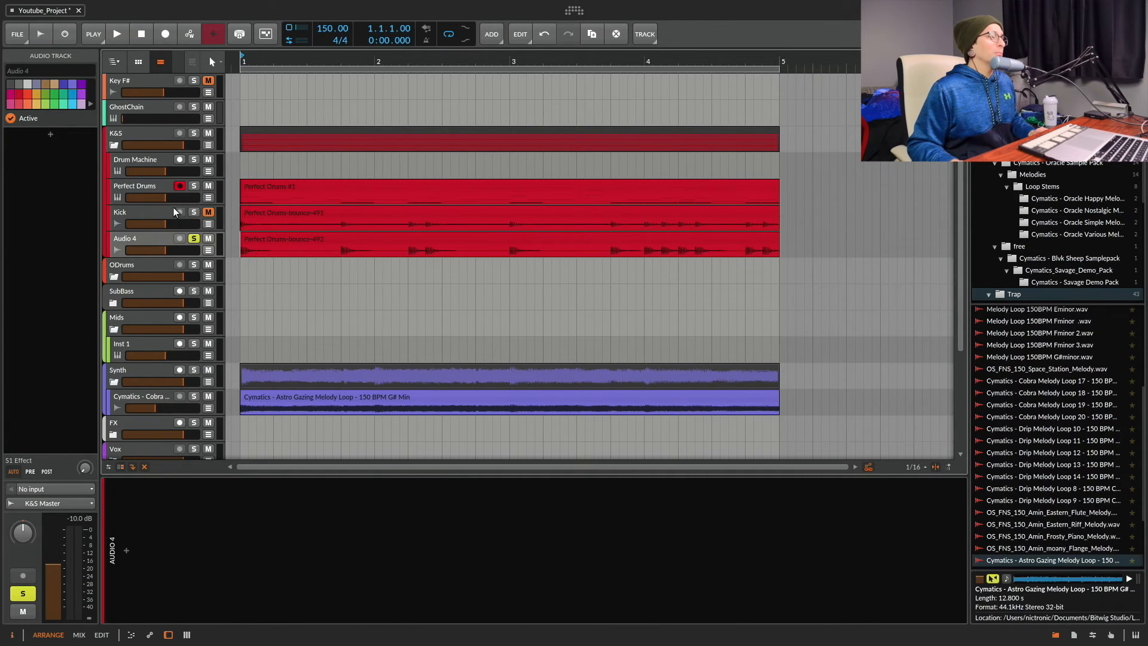
left_click(175, 210)
Invert the mute state of all notes in the Perfect Drums #1 clip, muting the C1 kick notes and unmuting the rest
left_click(159, 185)
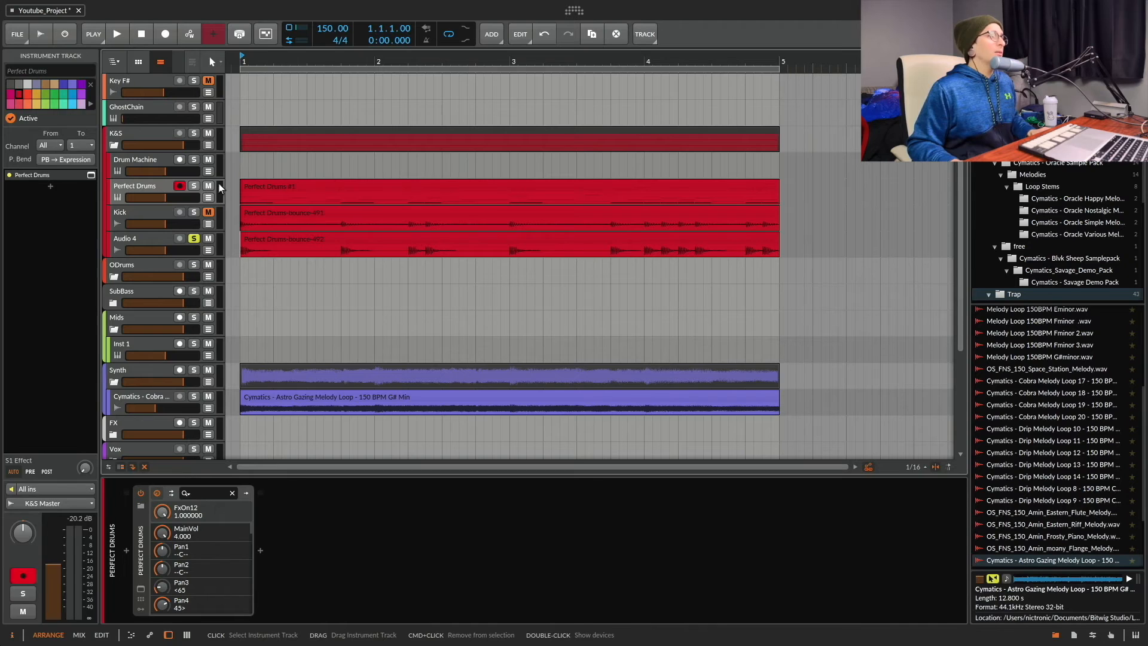
double_click(264, 185)
scroll(546, 573, "down", 5)
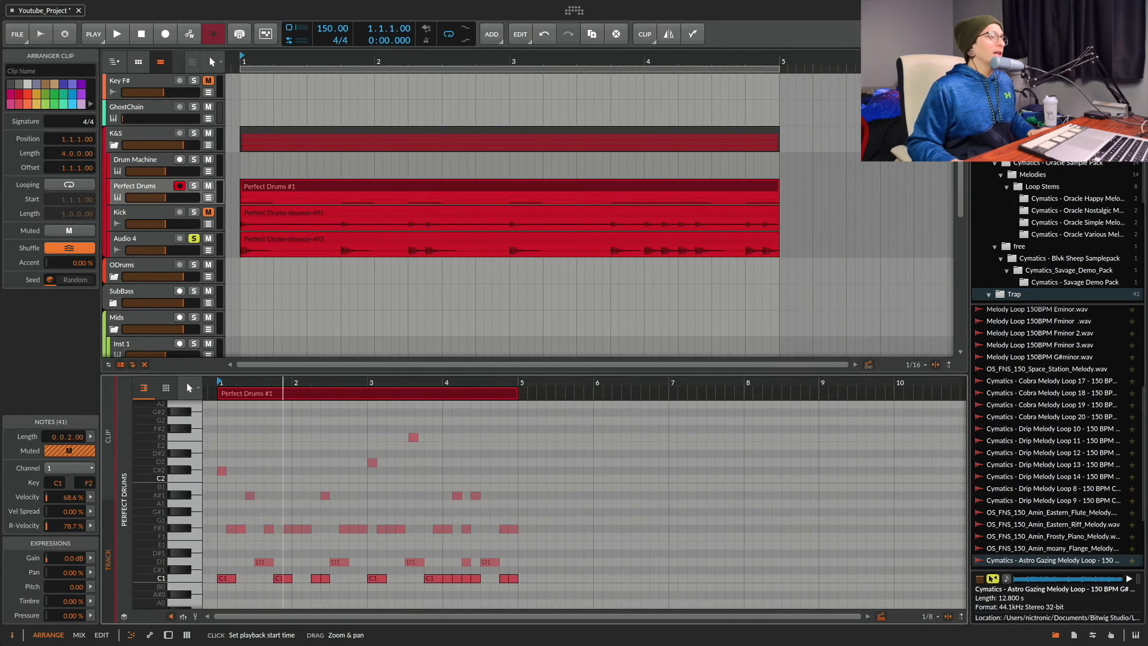
left_click_drag(566, 604, 218, 416)
key("alt+m")
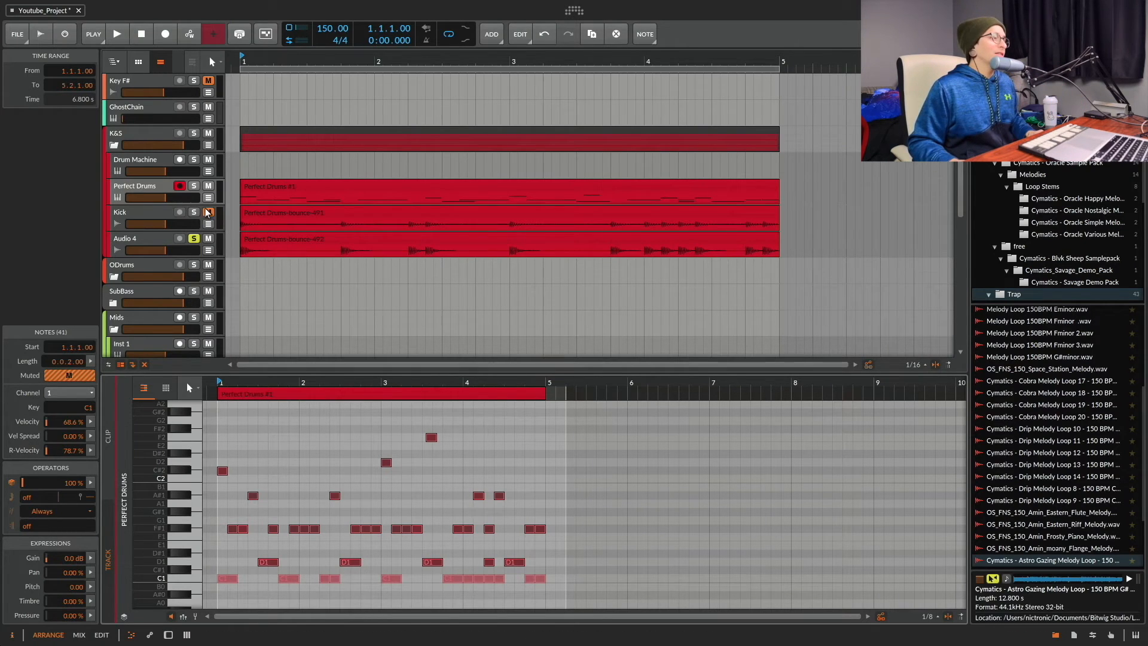
Unsolo Audio 4, solo the K&S group, and play the processed kick together with the remaining drums
left_click(193, 238)
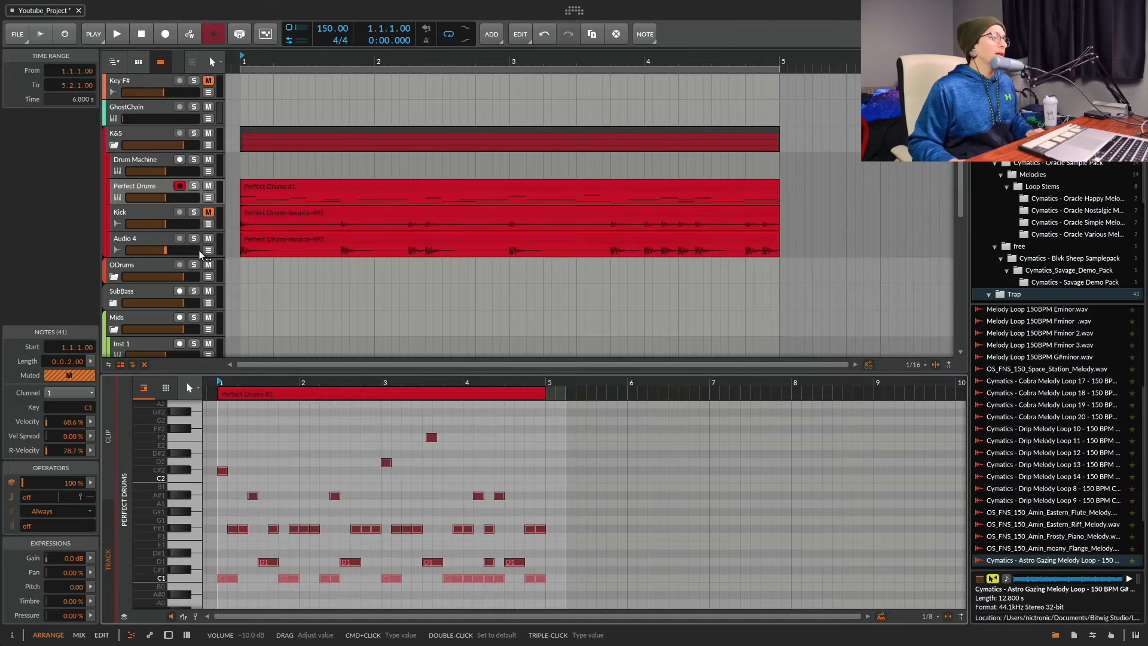
left_click(277, 244)
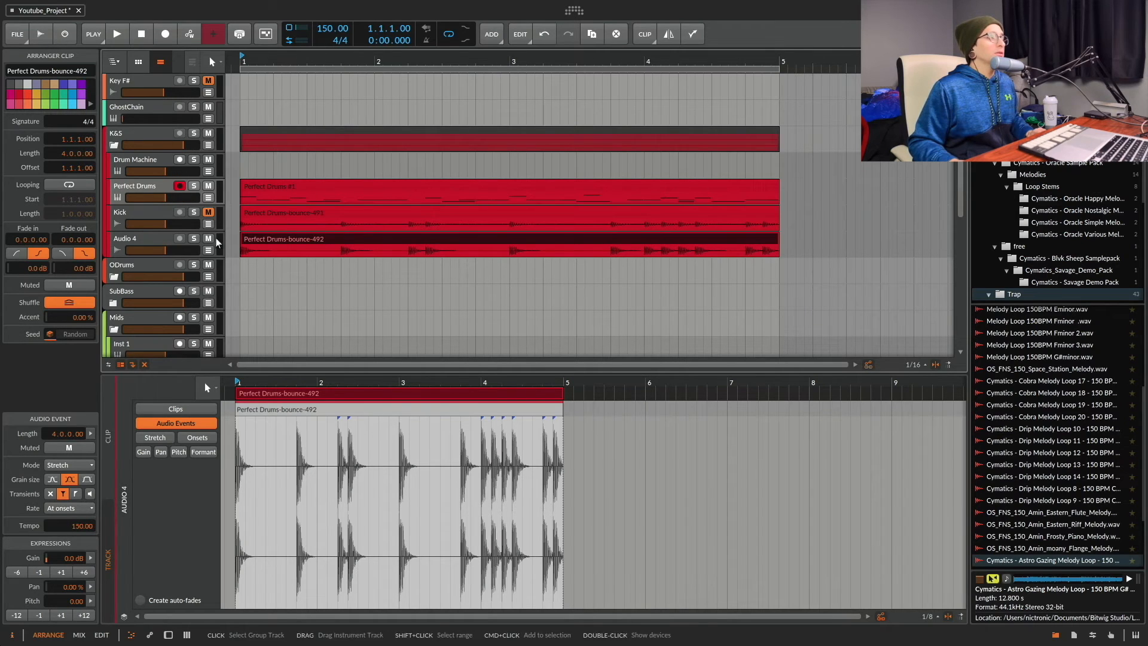
scroll(206, 187, "down", 4)
scroll(206, 177, "up", 4)
left_click(194, 135)
key("space")
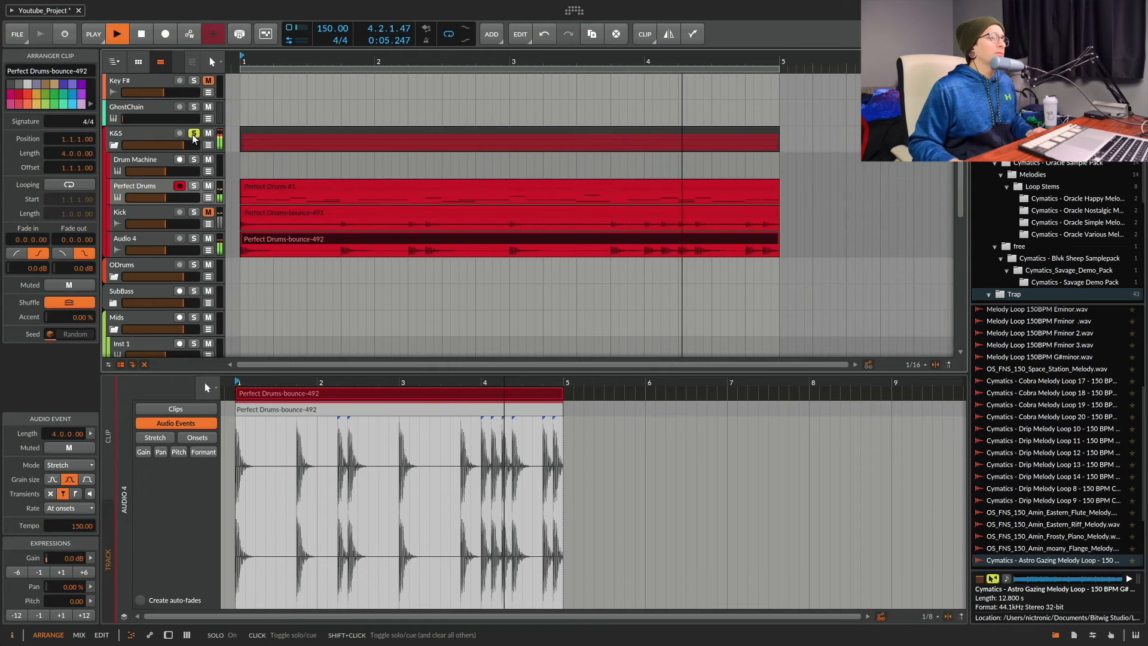
key("space")
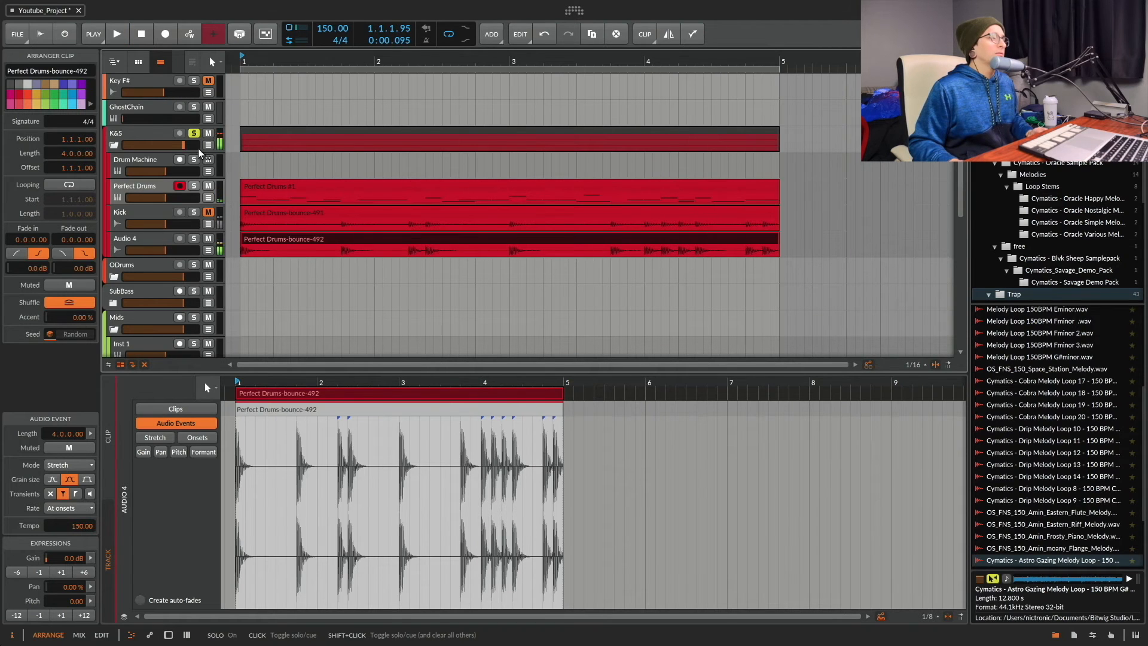
Reopen the Perfect Drums #1 clip and unmute all of its C1 kick notes
double_click(154, 188)
left_click(154, 188)
double_click(275, 187)
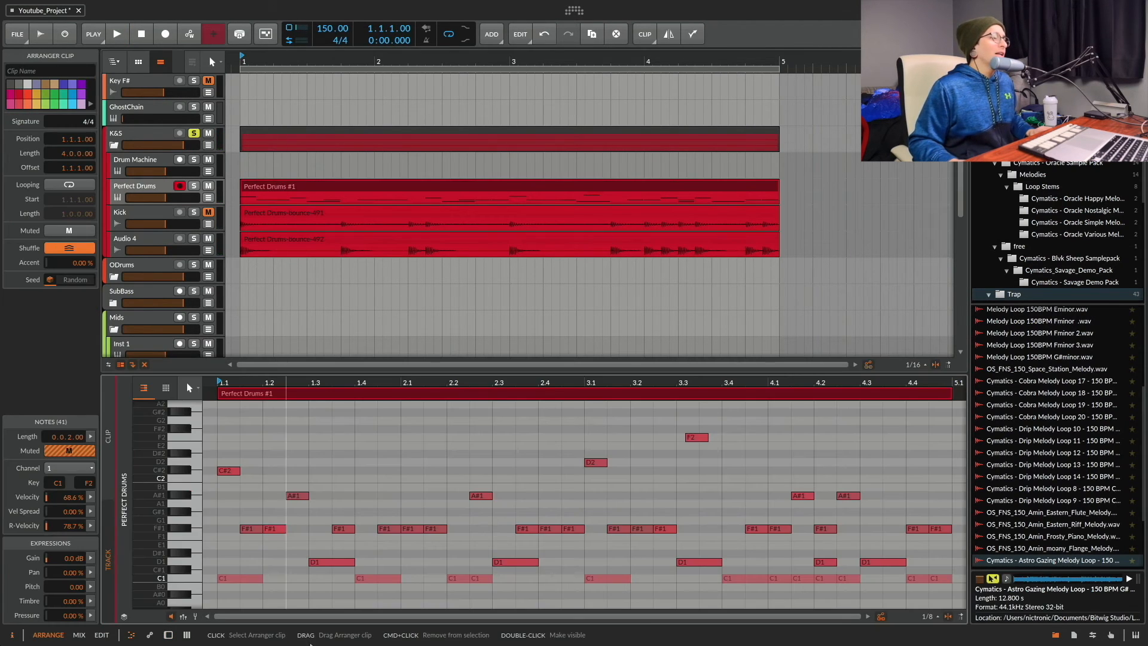
left_click_drag(311, 383, 312, 370)
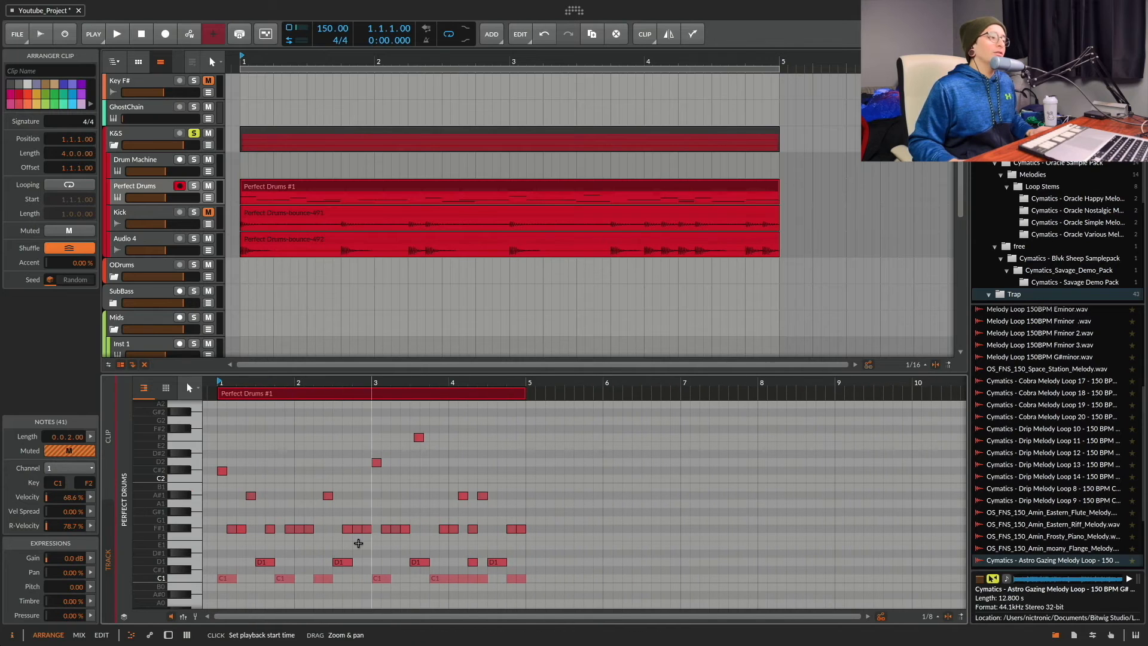
left_click_drag(209, 579, 546, 584)
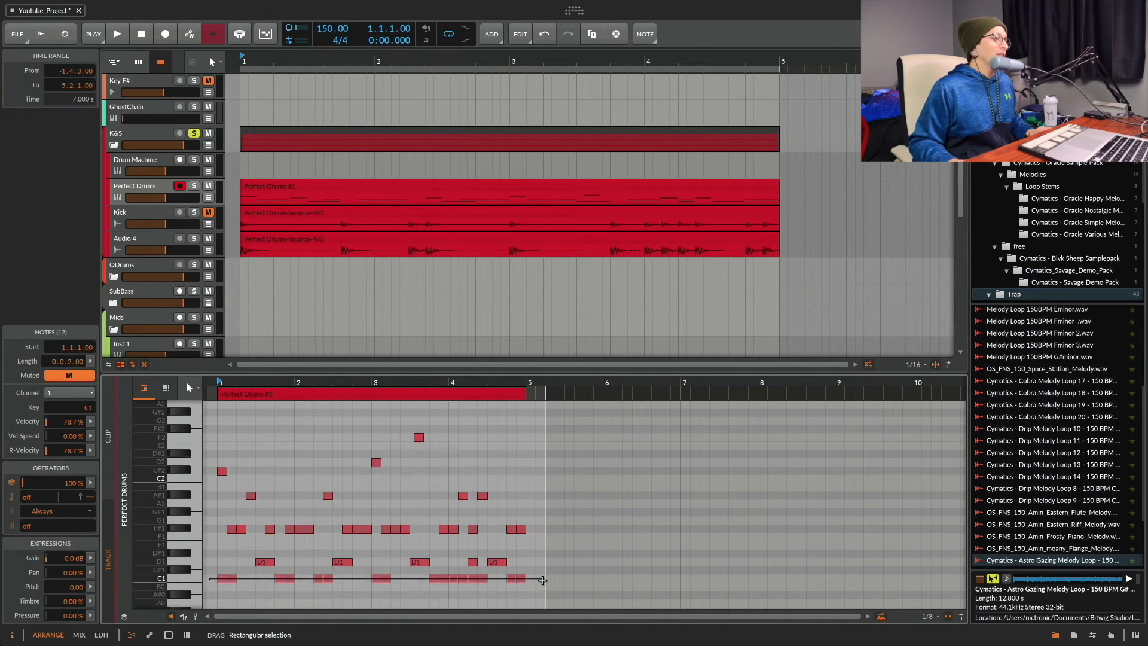
key("m")
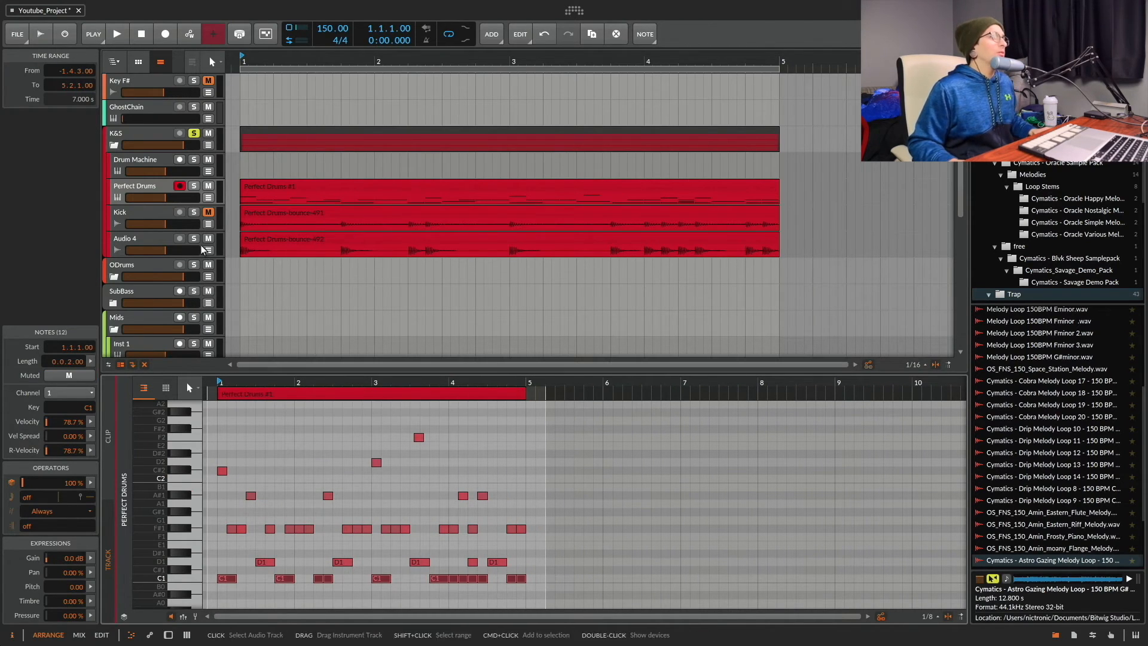
Mute Audio 4 and play the K&S group to hear the drums with the original unprocessed kick
left_click(237, 204)
key("space")
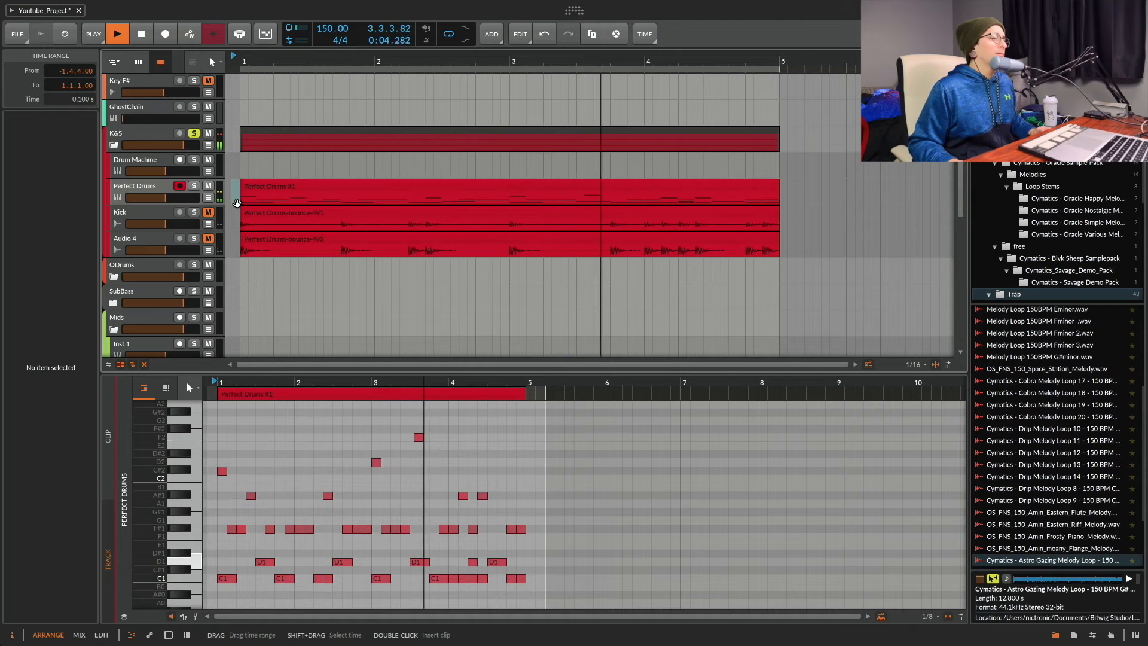
key("space")
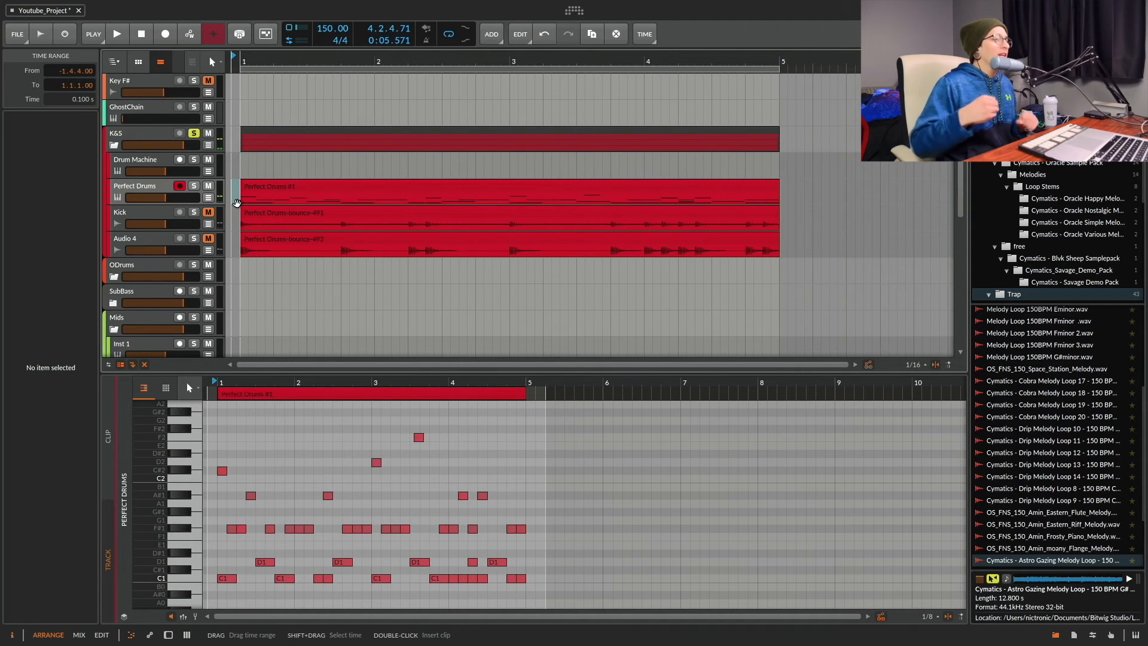
Delete the Audio 4 and Kick tracks and unsolo the K&S group
left_click(267, 243)
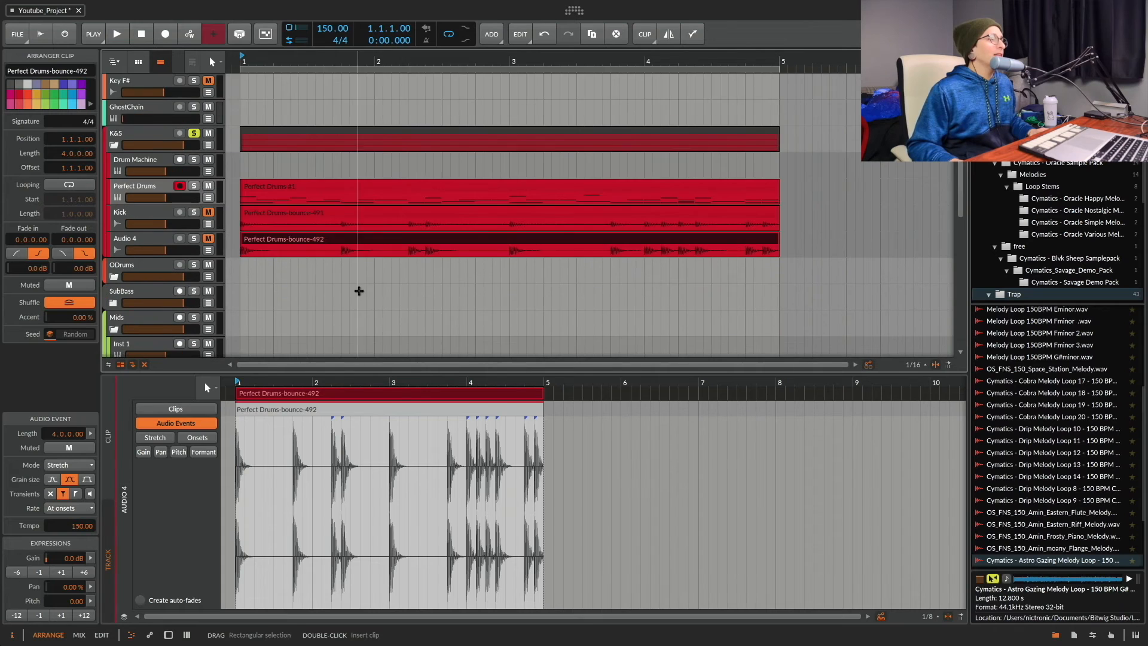
scroll(279, 243, "down", 2)
left_click(158, 199)
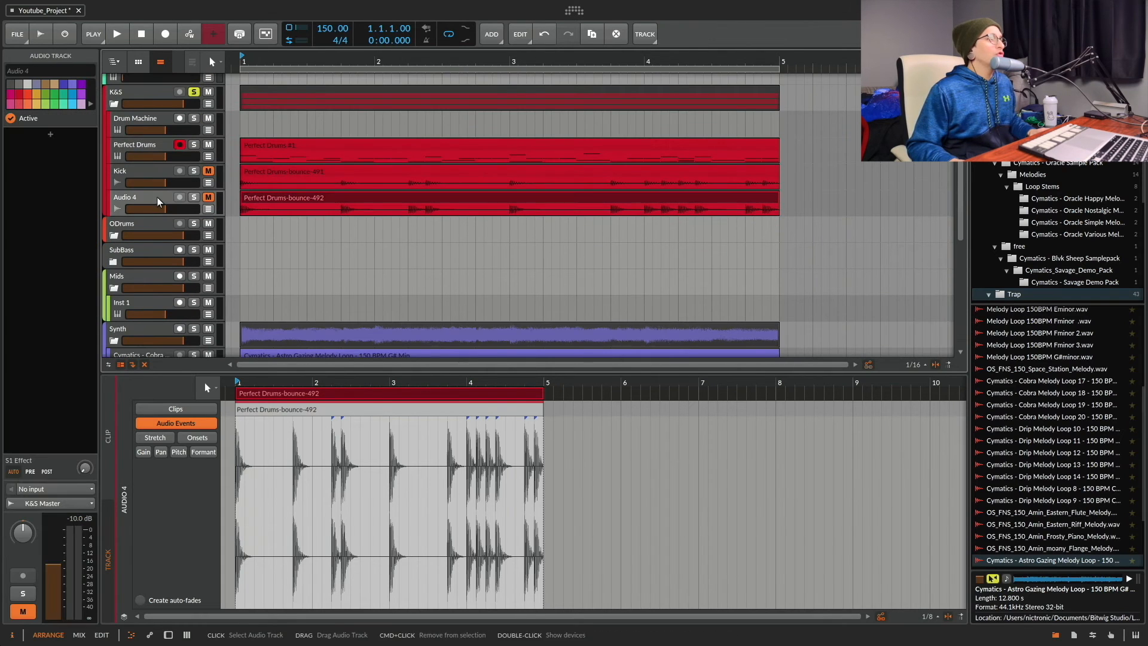
key("Delete")
key("Delete")
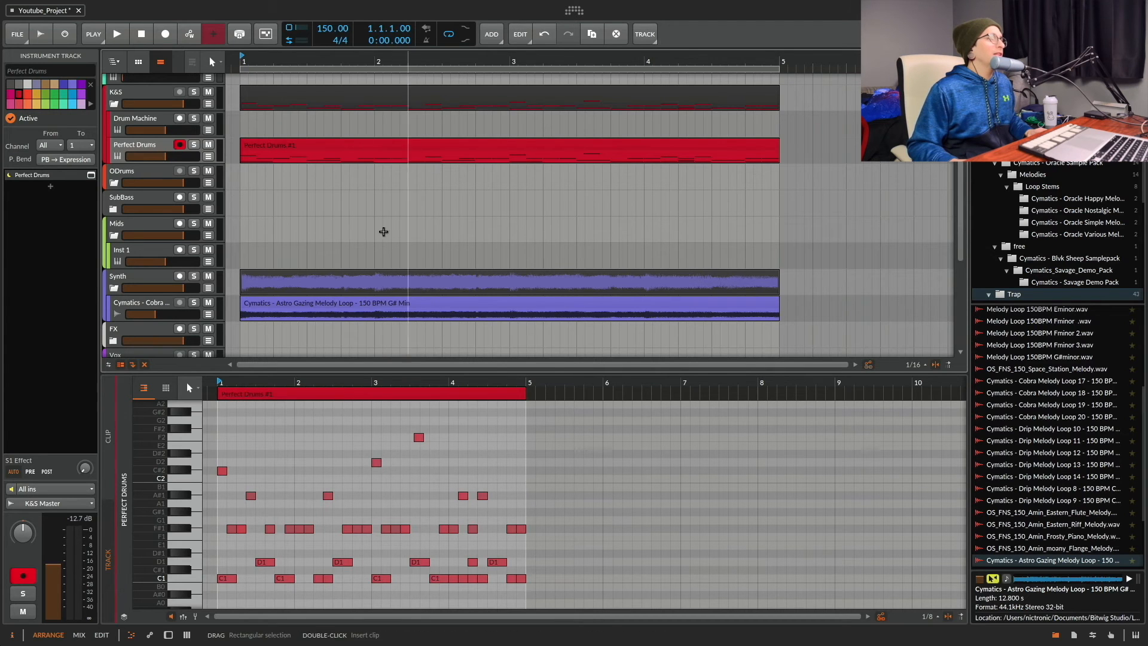
Play the arrangement with the Perfect Drums clip and the Astro Gazing melody loop
left_click_drag(340, 58, 339, 41)
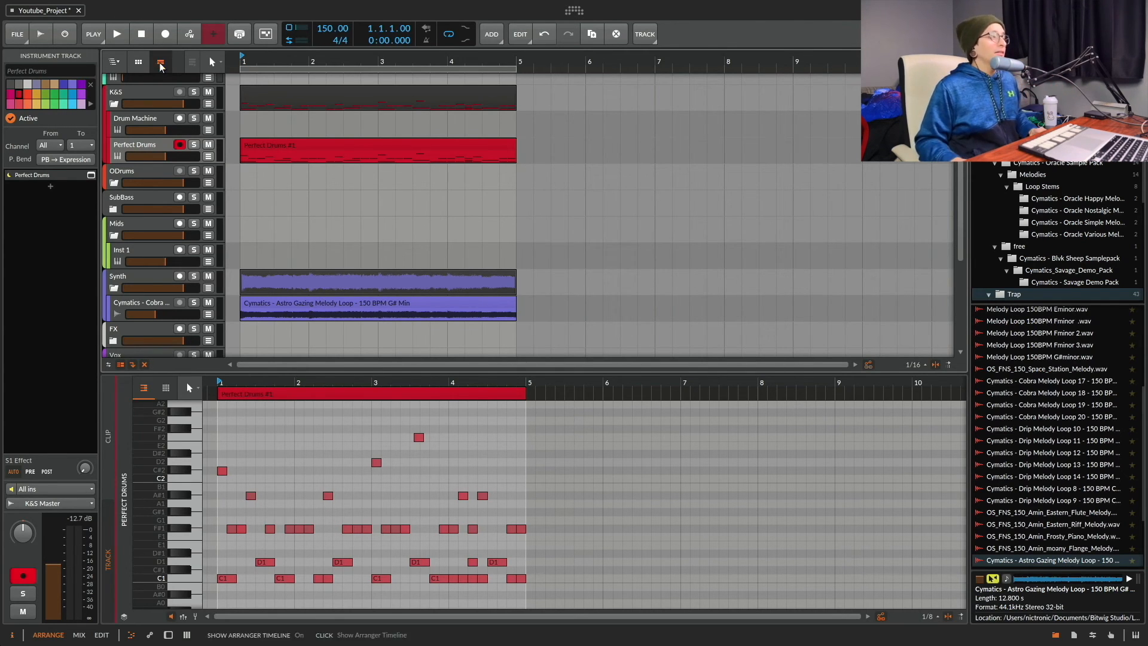
key("space")
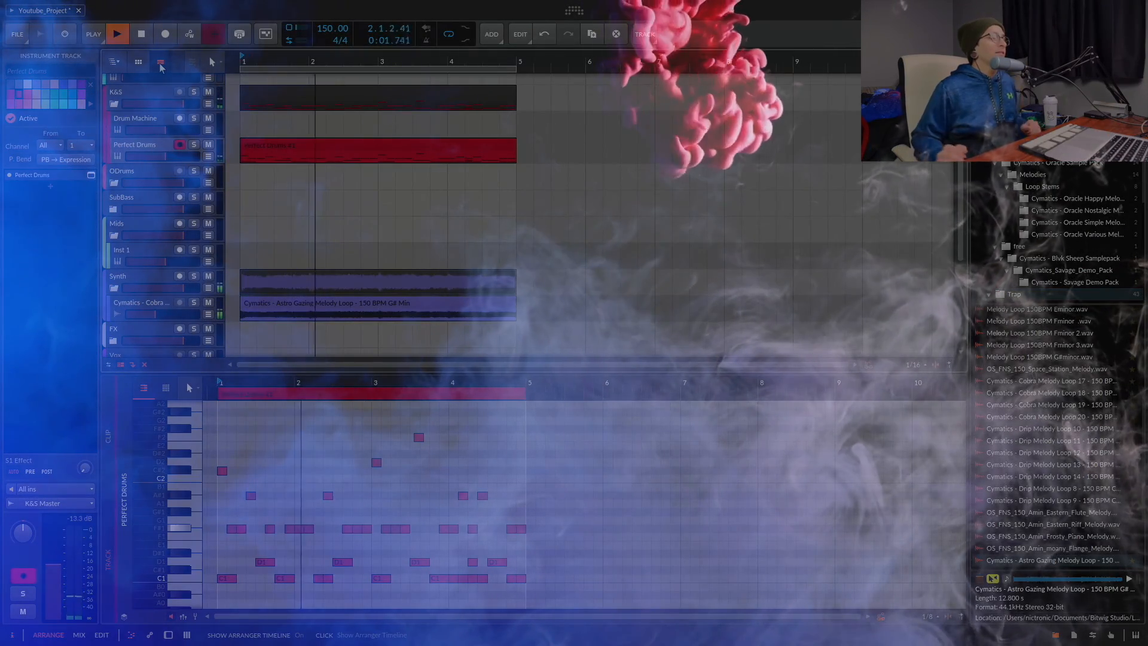